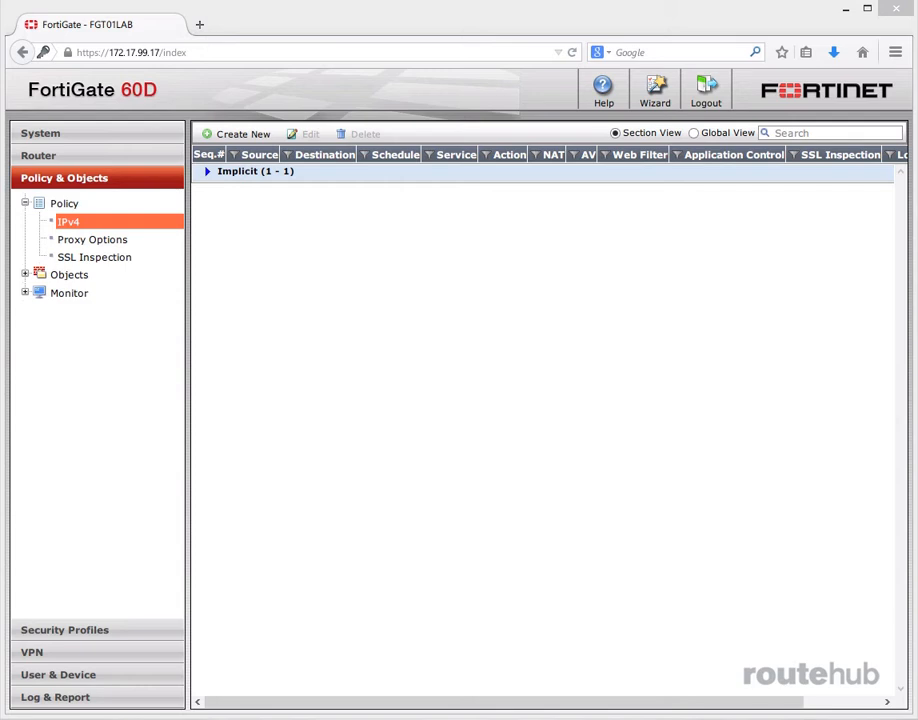
Step: Start a new Application Control sensor named RH_Users_Staff
click(84, 628)
click(97, 261)
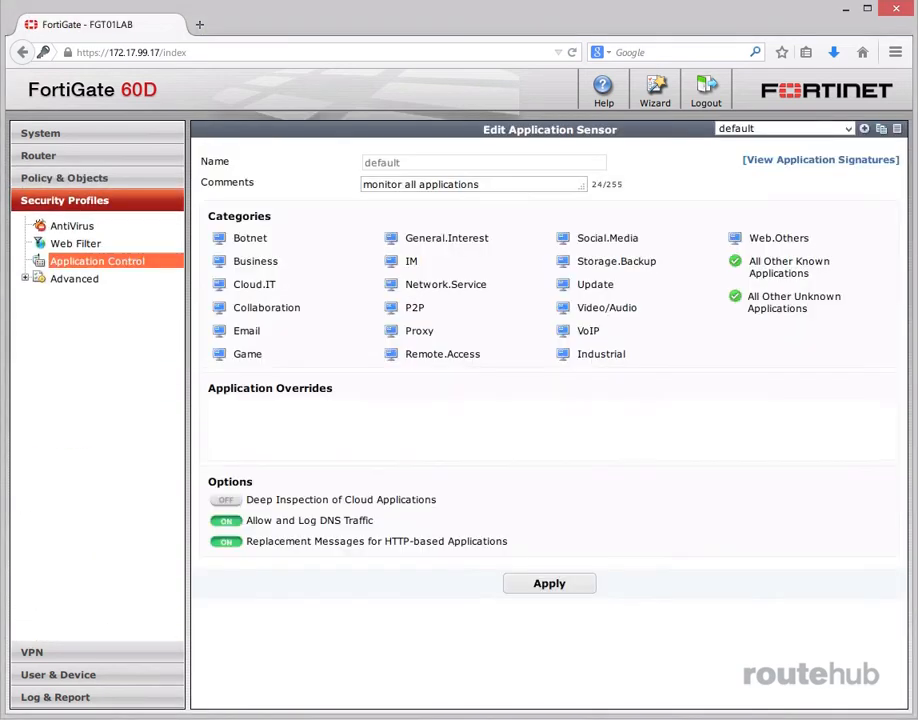
click(864, 129)
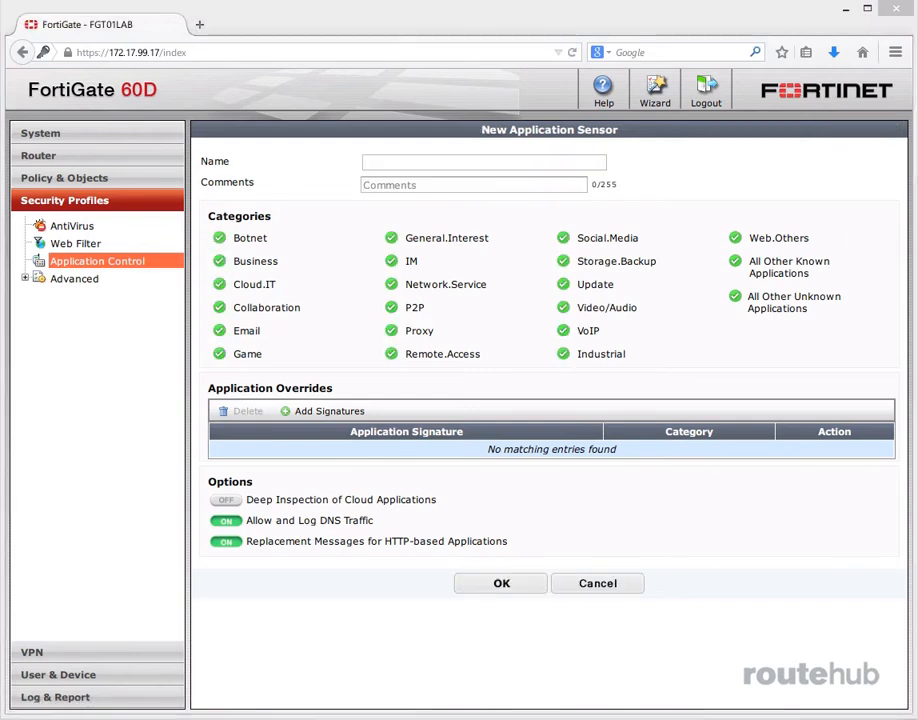
click(366, 160)
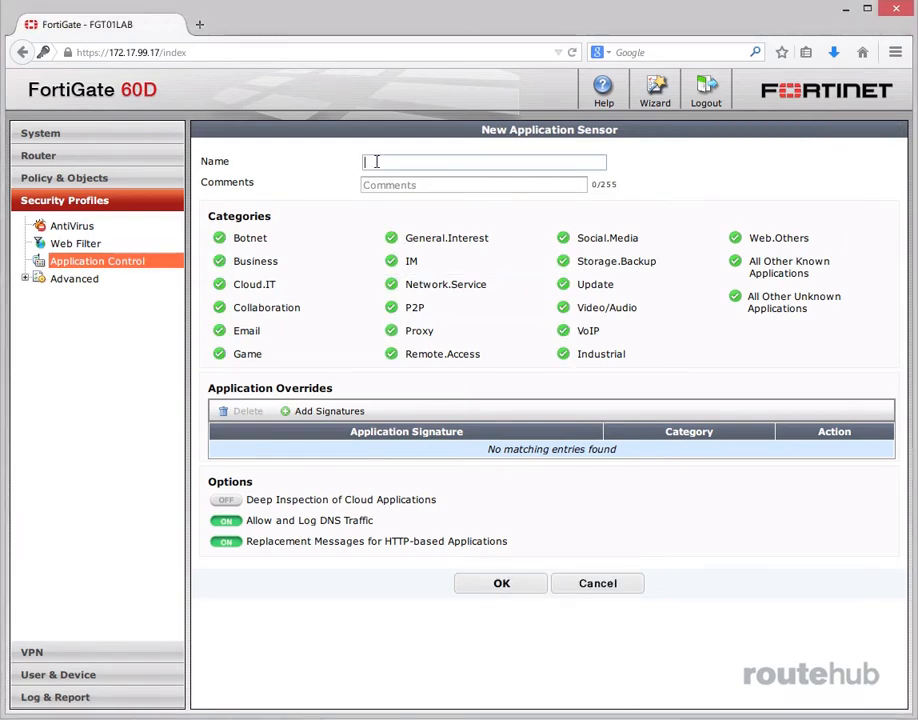
click(365, 160)
text(RH)
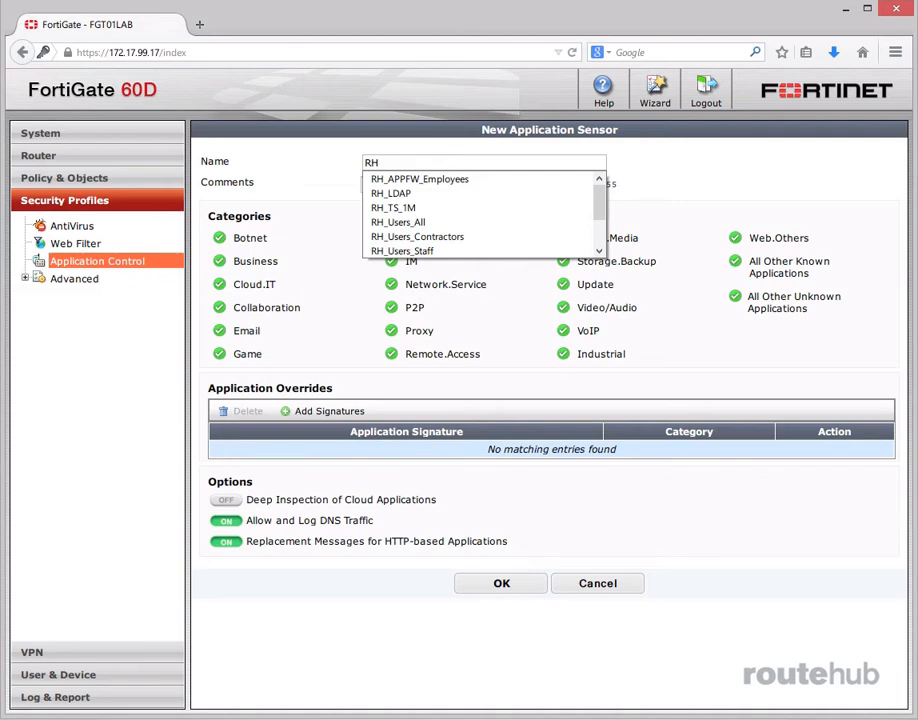
text(_Users_Staff)
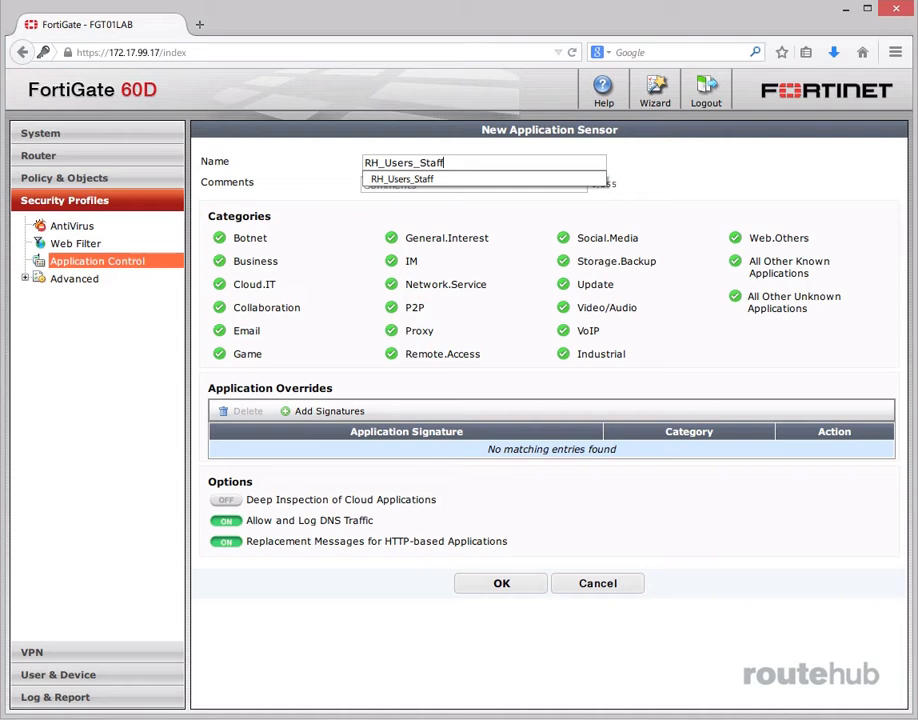
click(731, 640)
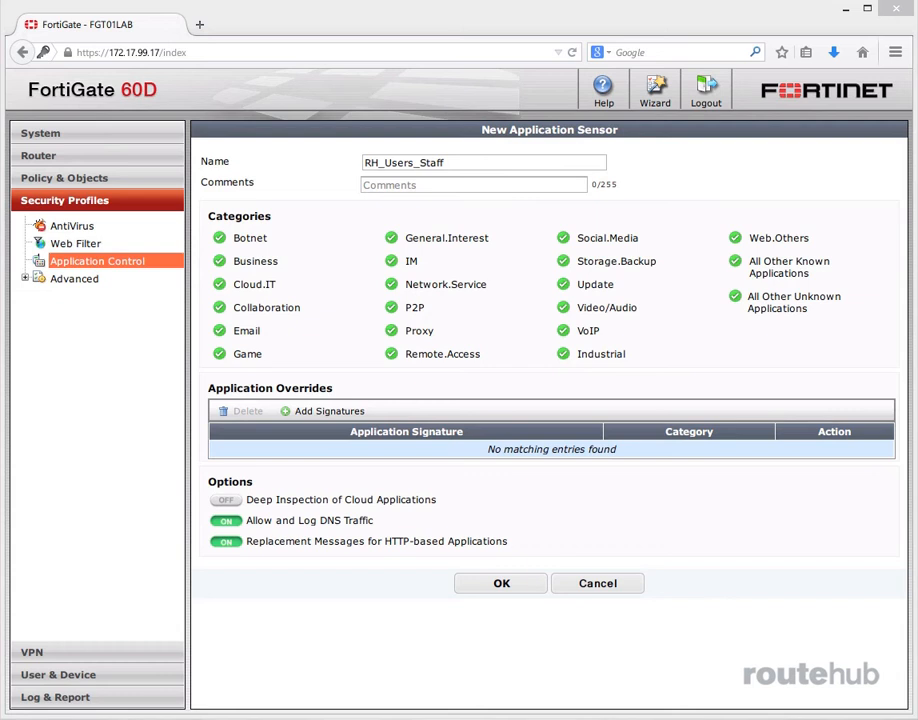
Step: Set the Storage.Backup category to Block and save the RH_Users_Staff sensor
click(635, 266)
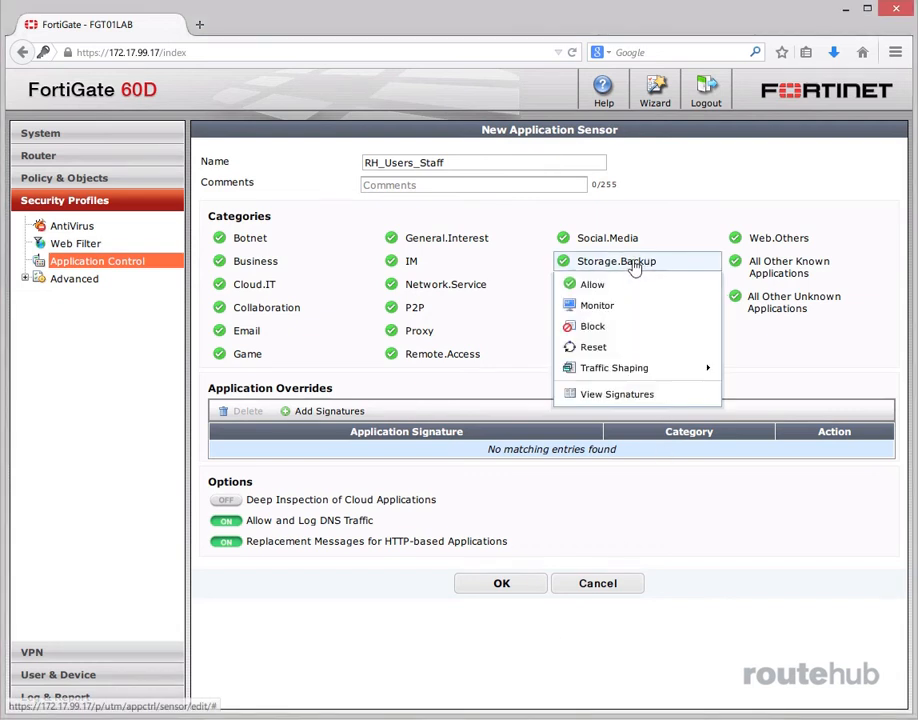
click(597, 328)
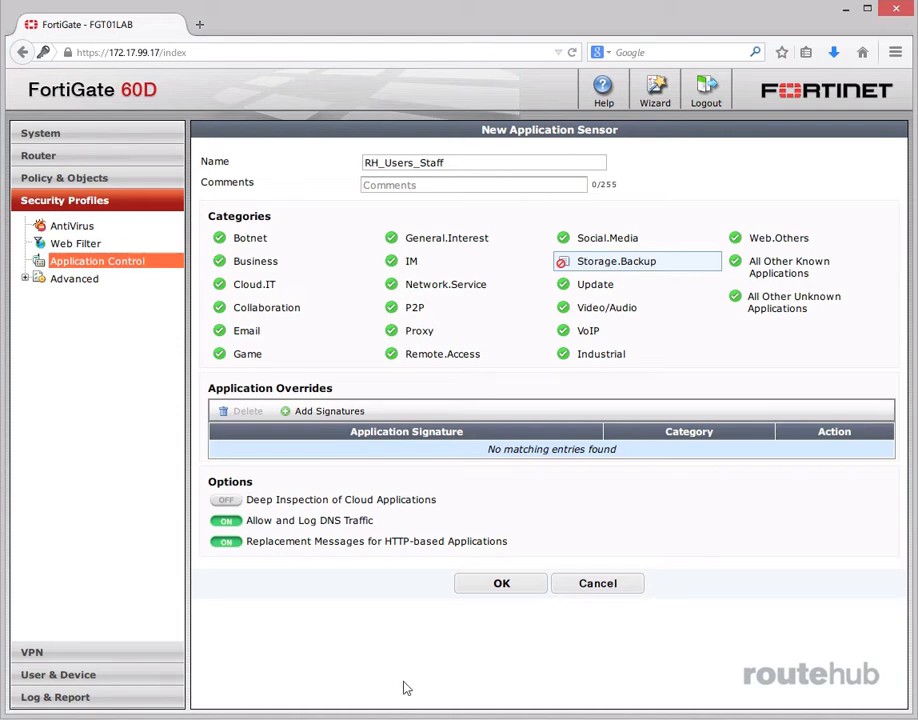
click(508, 587)
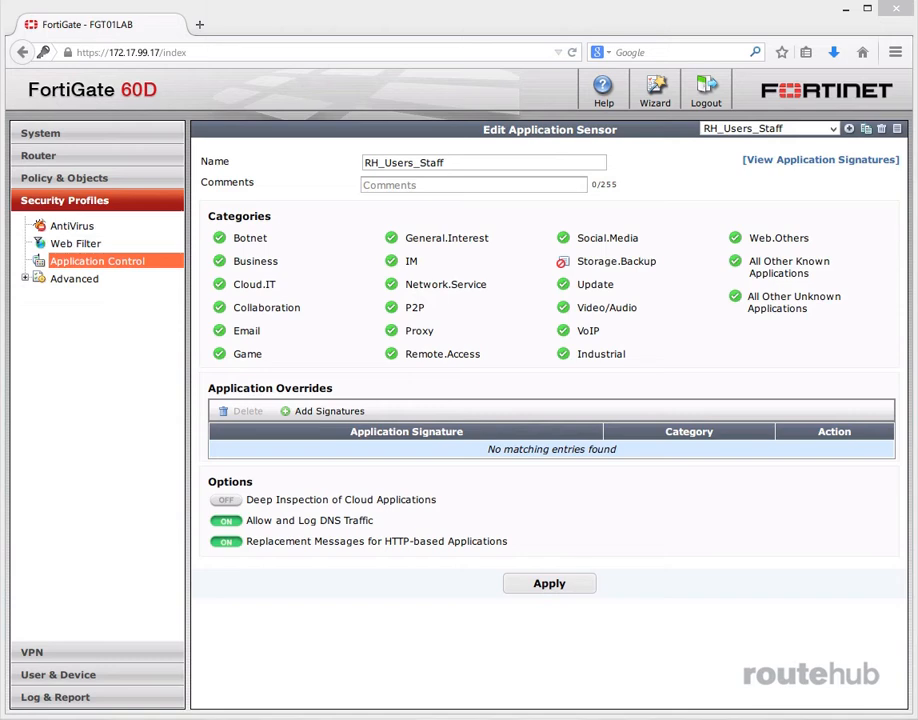
Step: Clone RH_Users_Staff and rename the copy from 'Clone of RH_Users_Staff' to RH_Users_Contractors
click(866, 129)
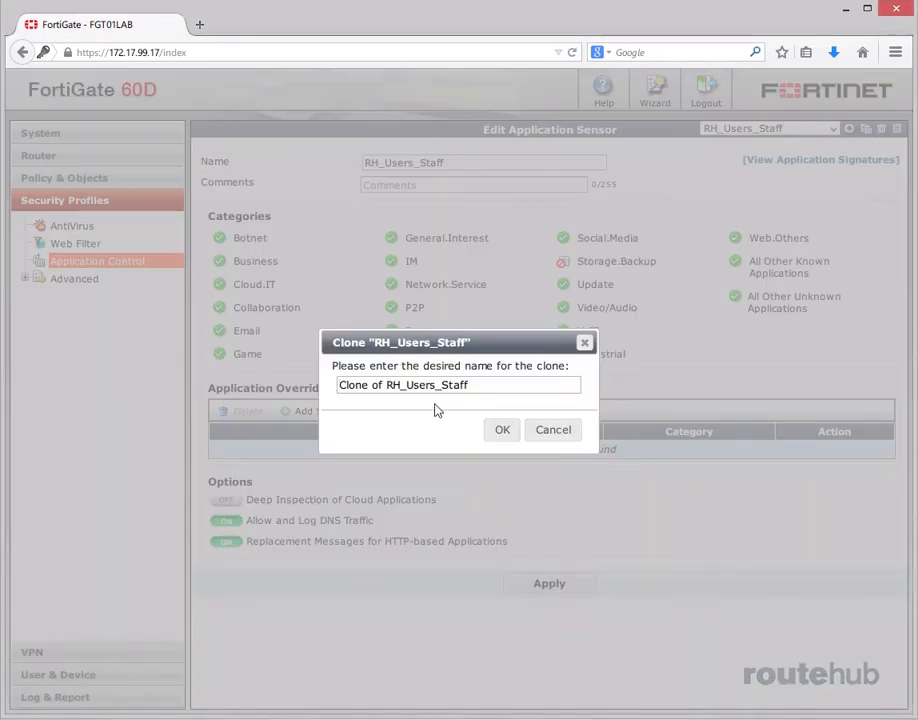
click(387, 385)
key(BackSpace)
key(BackSpace)
key(BackSpace)
key(BackSpace)
key(BackSpace)
key(BackSpace)
key(BackSpace)
key(BackSpace)
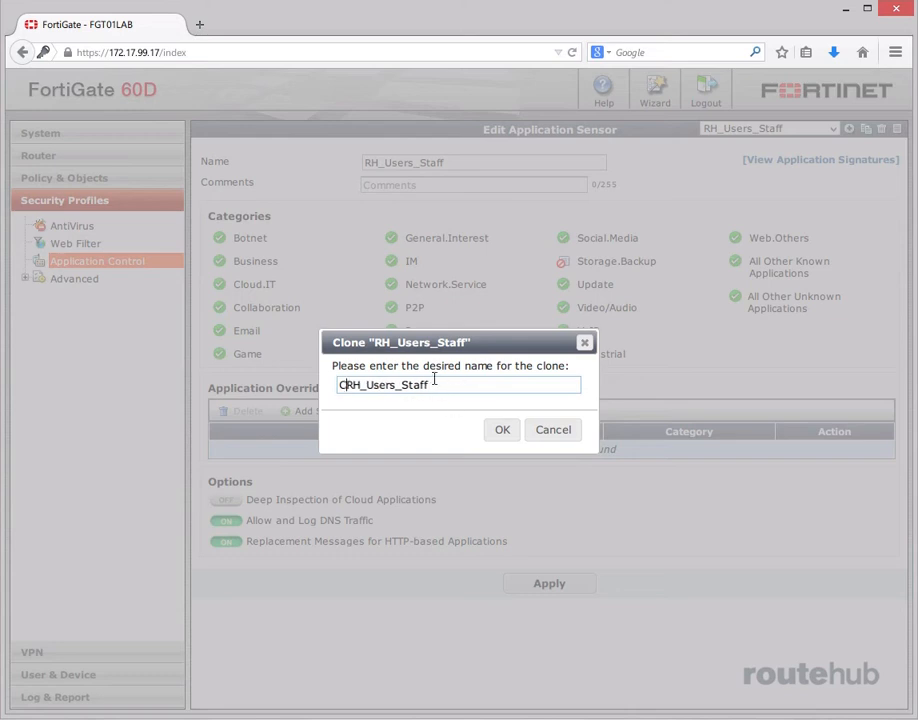
key(BackSpace)
click(434, 384)
key(BackSpace)
key(BackSpace)
key(BackSpace)
key(BackSpace)
key(BackSpace)
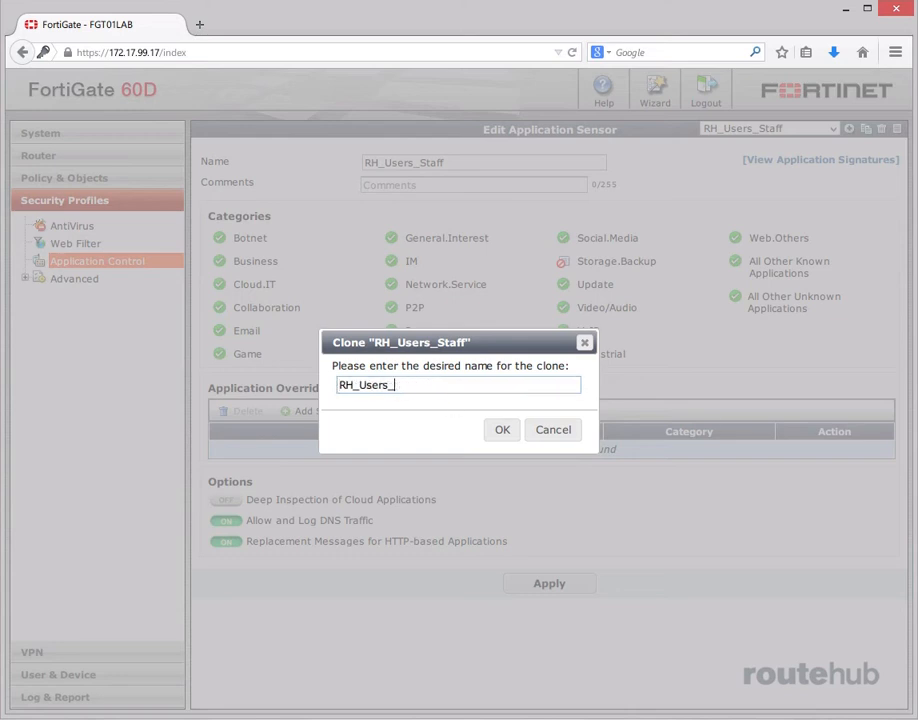
text(Contractors)
click(497, 433)
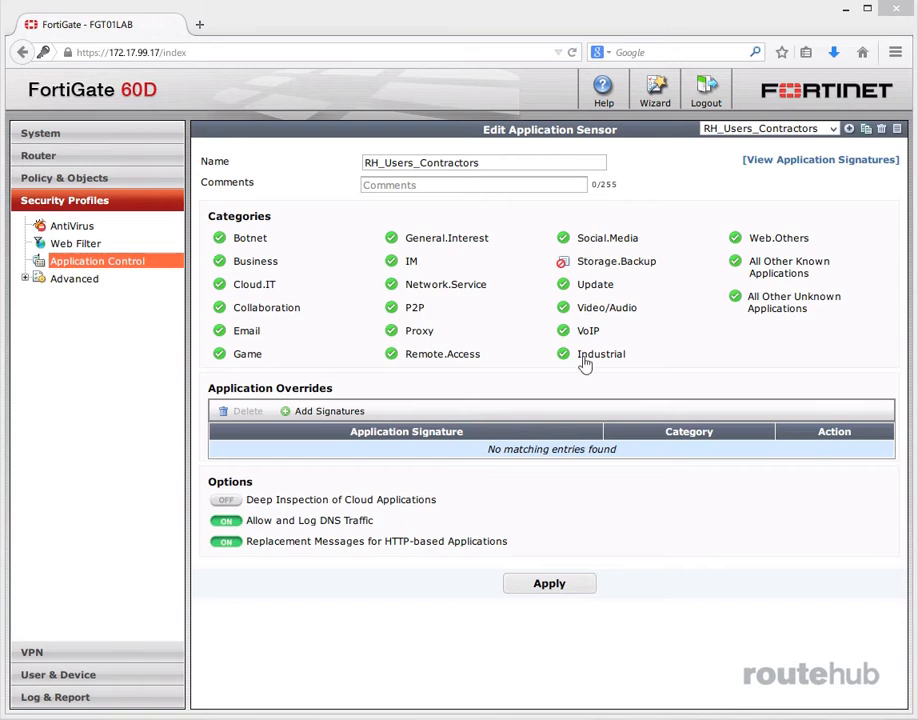
Step: Block Social.Media and Game in RH_Users_Contractors, then go to the IPv4 policy list
click(625, 244)
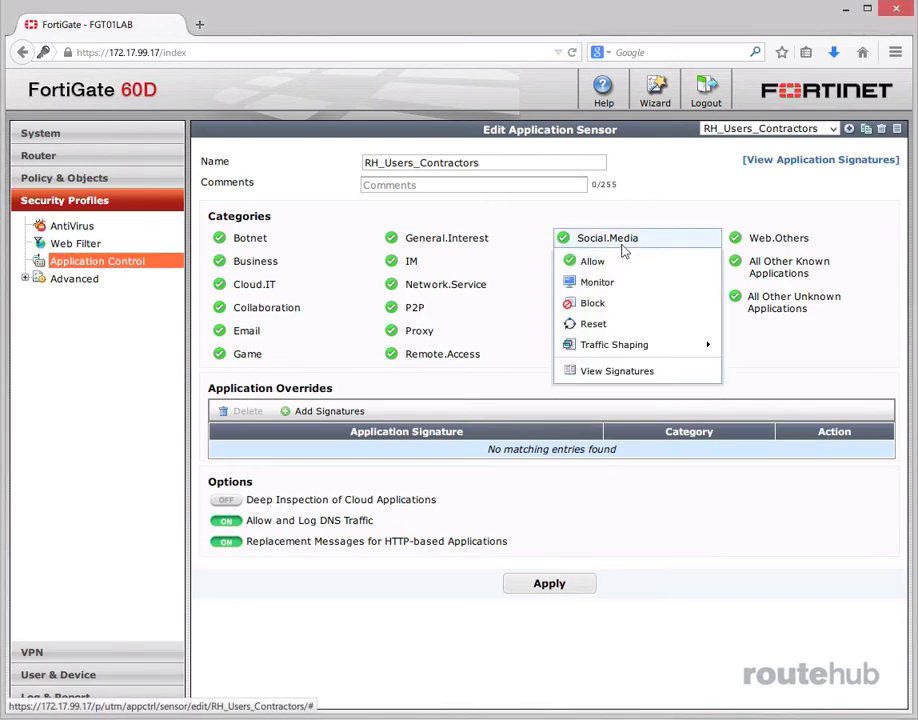
click(598, 304)
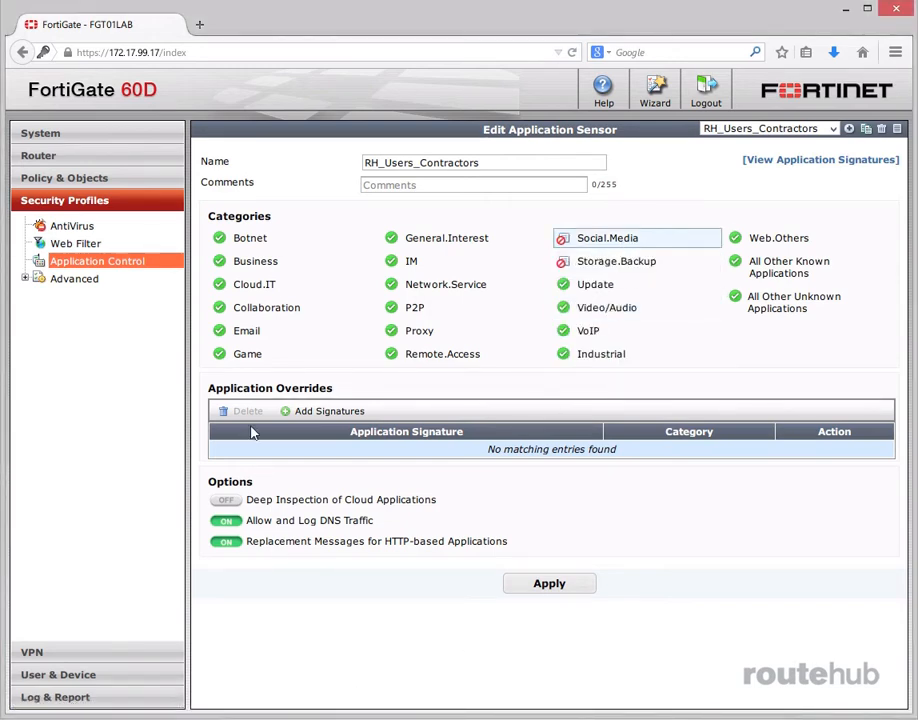
click(254, 353)
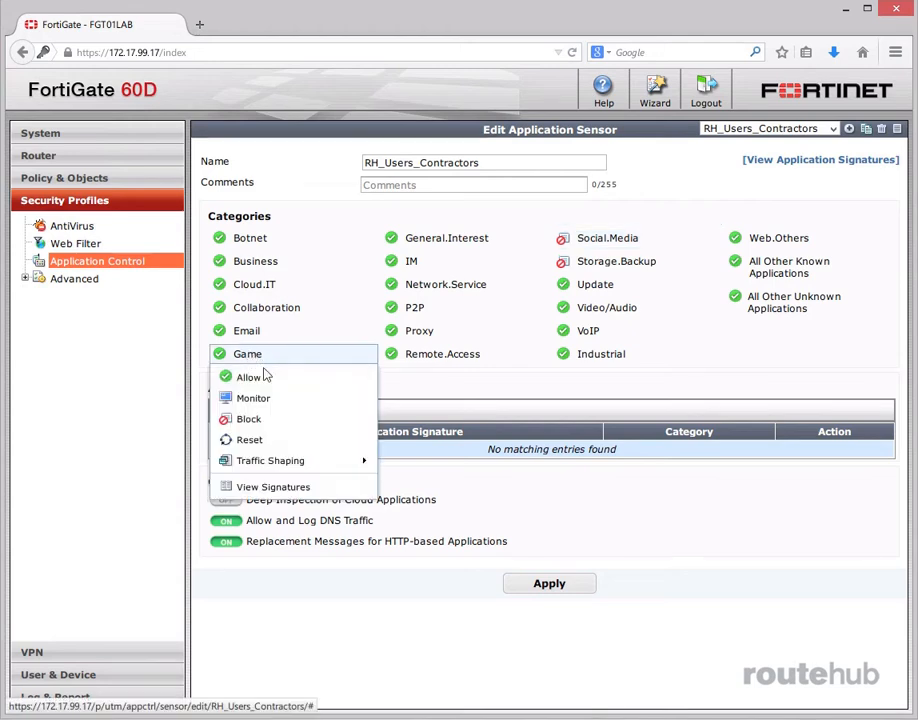
click(266, 419)
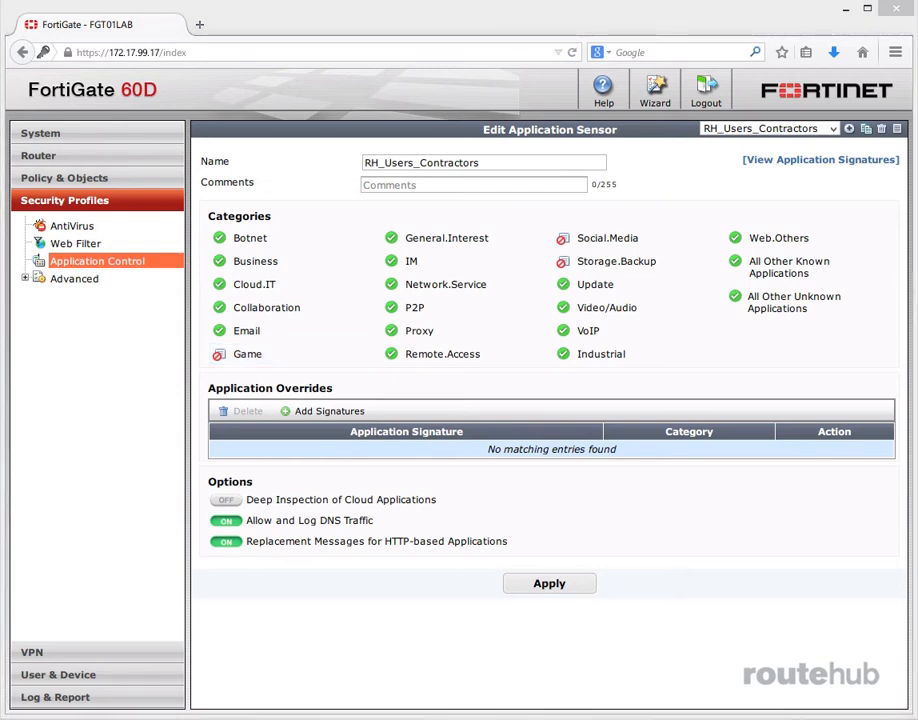
click(64, 178)
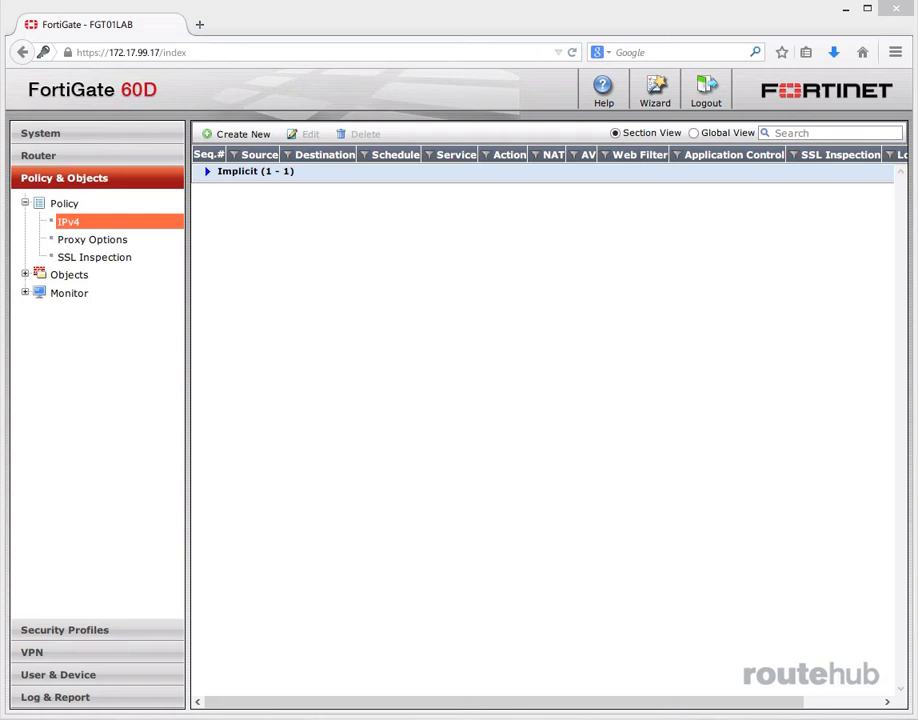
Step: Create a new IPv4 policy from internal (LAN) to wan1 (WAN) with source address all
click(245, 133)
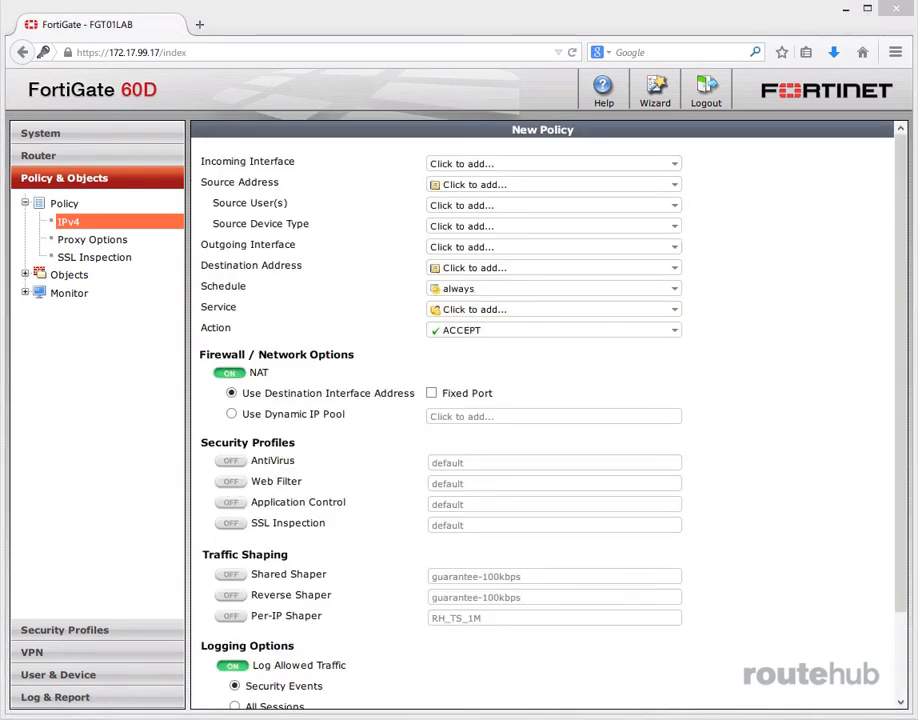
click(646, 166)
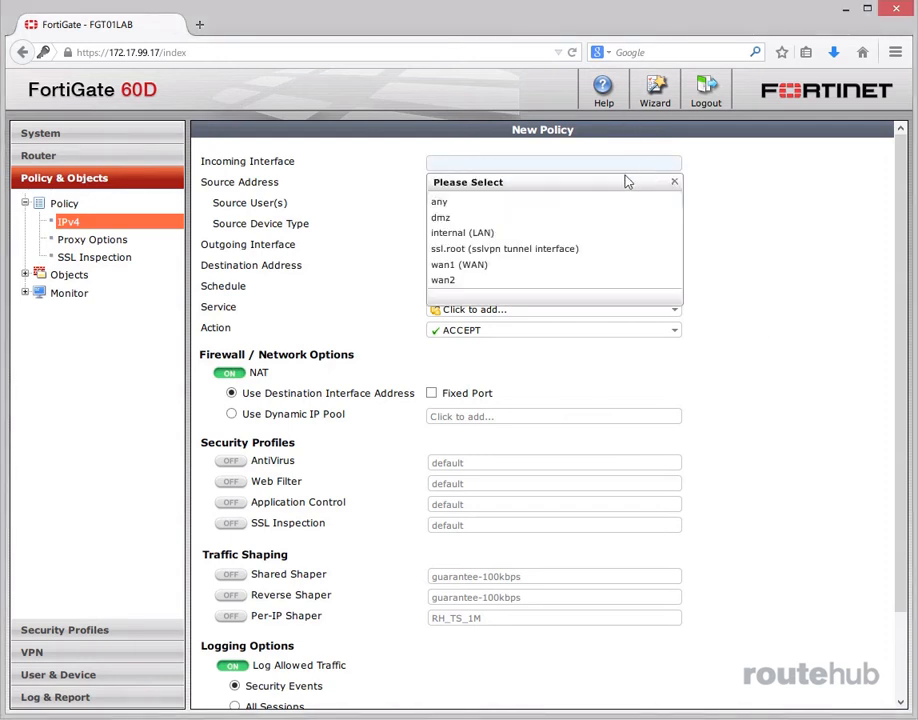
click(508, 233)
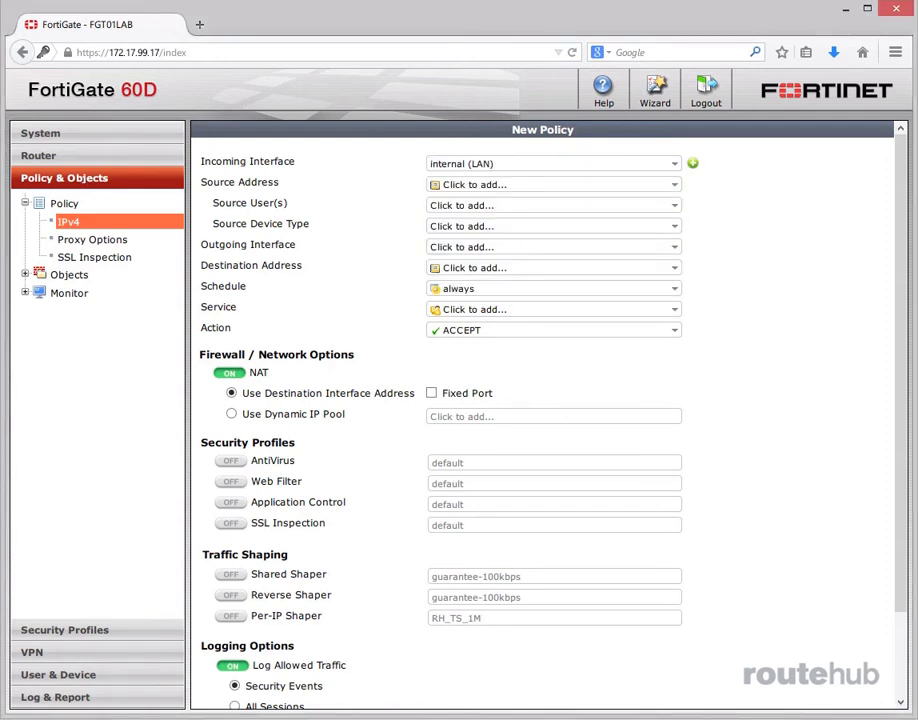
click(486, 247)
click(476, 349)
click(637, 187)
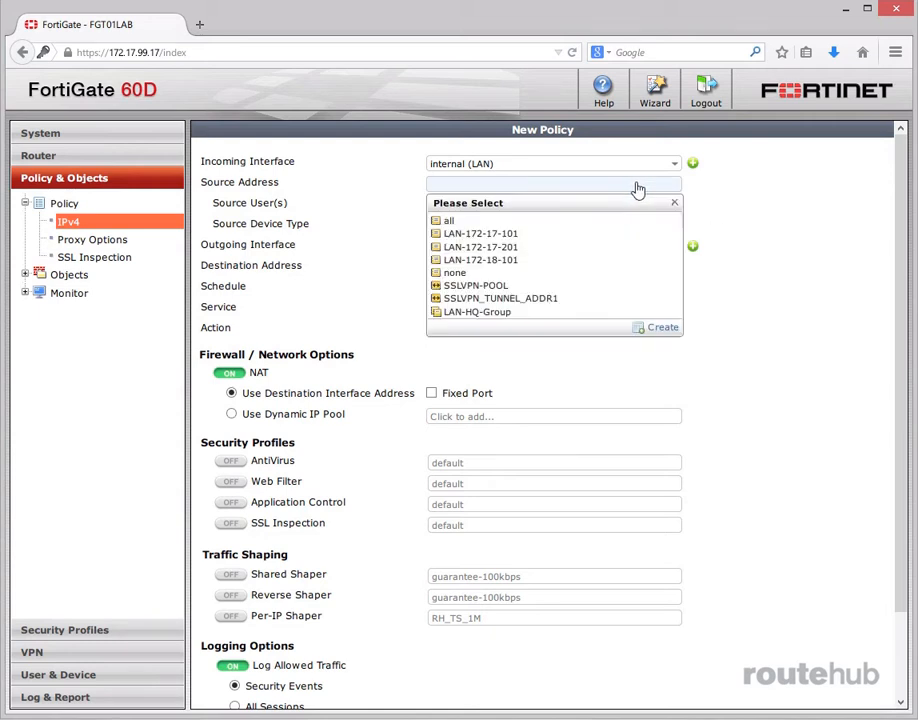
click(465, 221)
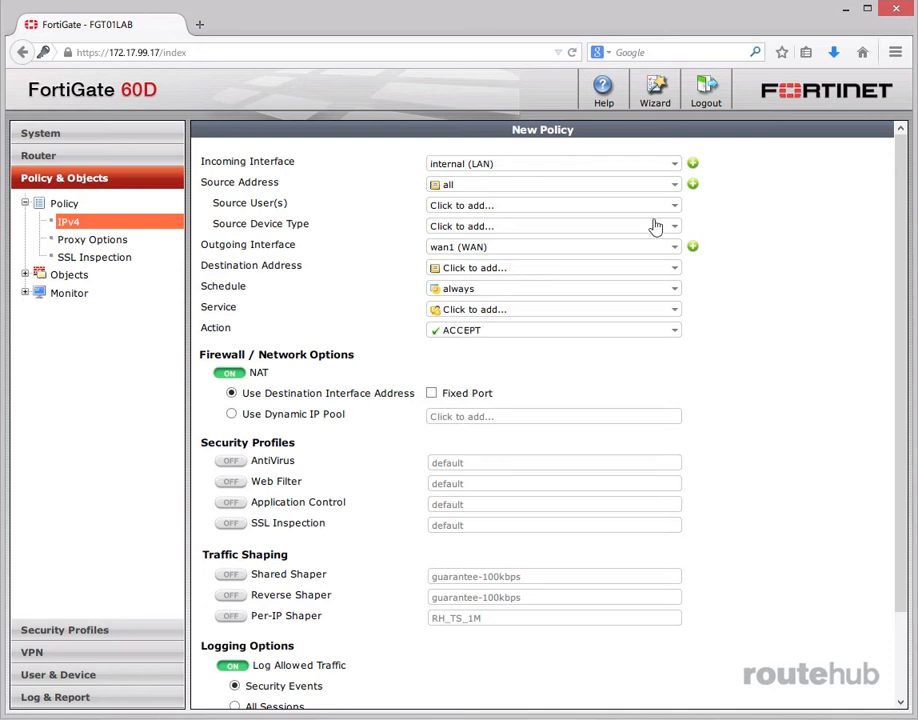
Step: Limit the policy to user group RH_Users_Staff, destination all, and service ALL
click(547, 207)
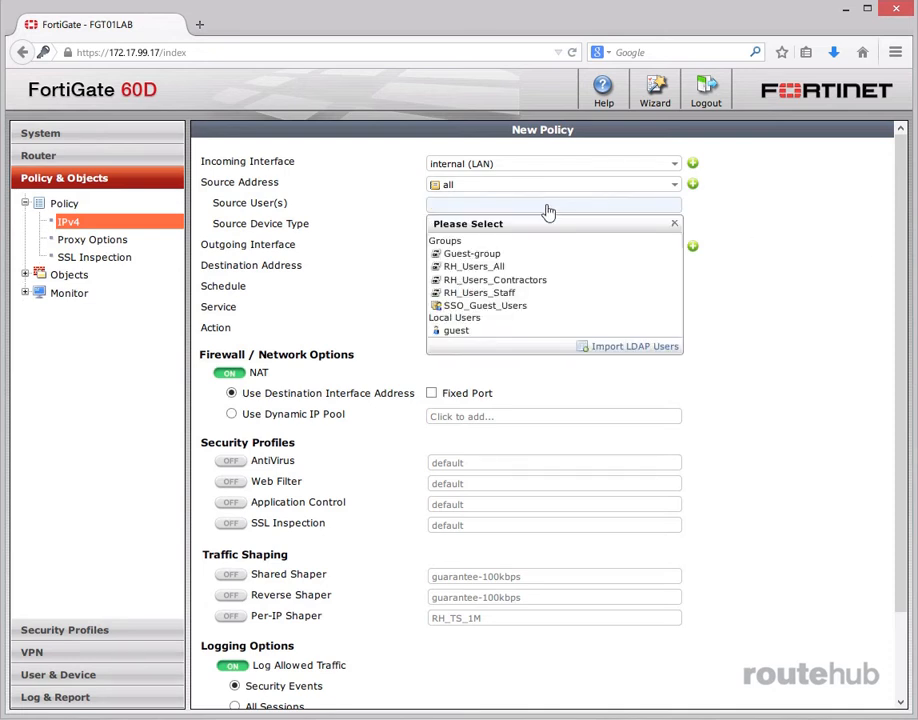
click(522, 292)
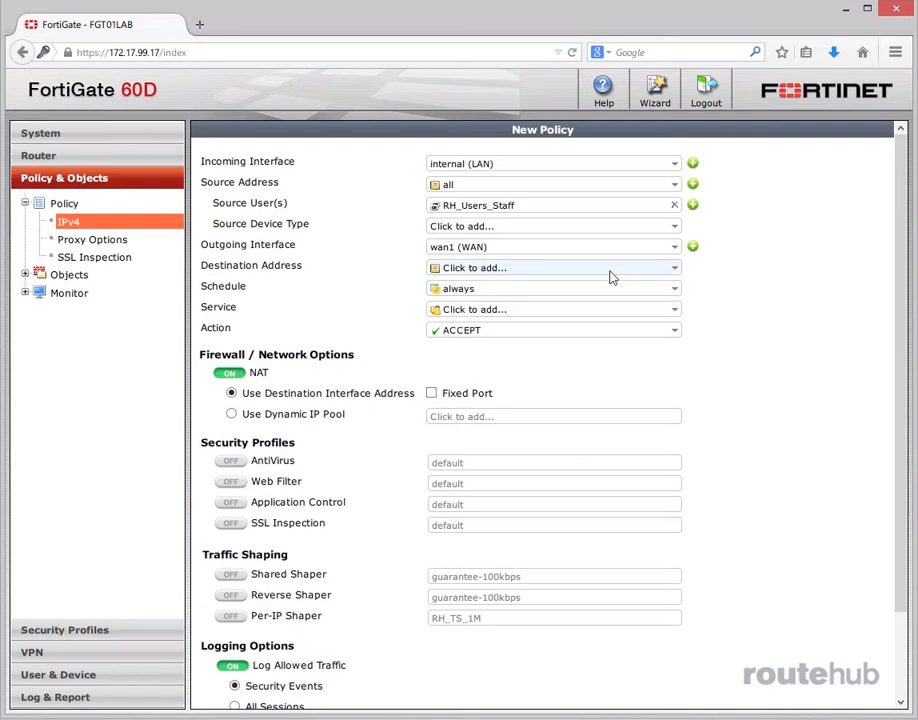
click(518, 268)
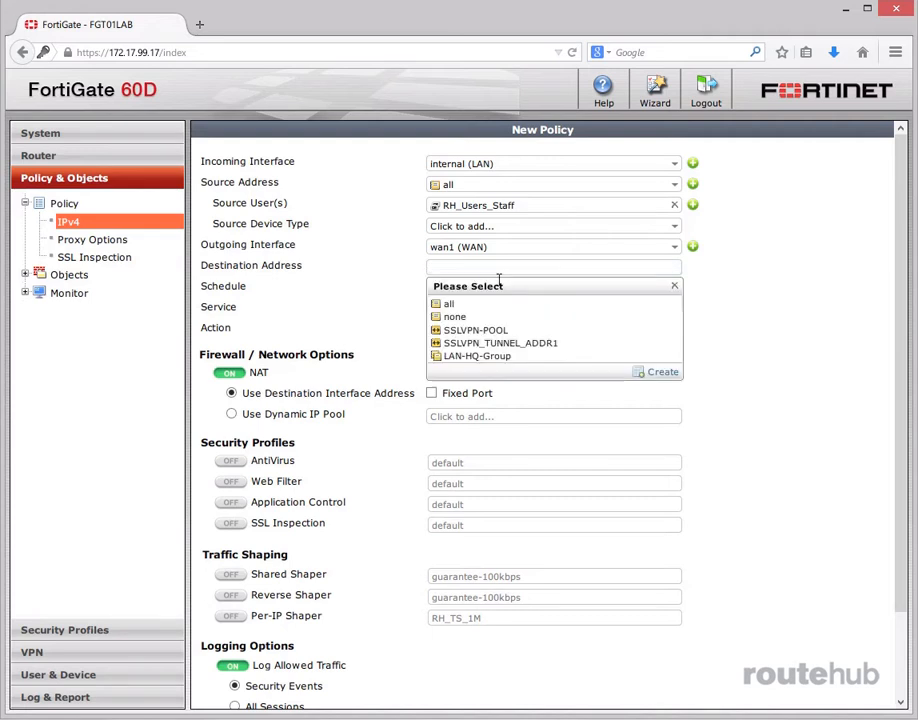
click(467, 303)
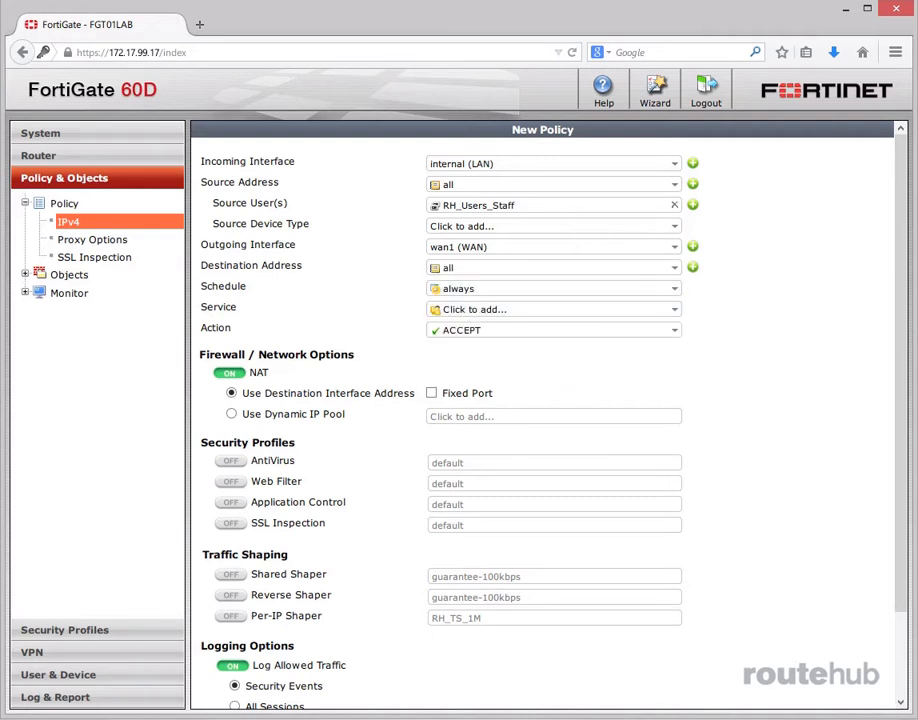
click(643, 310)
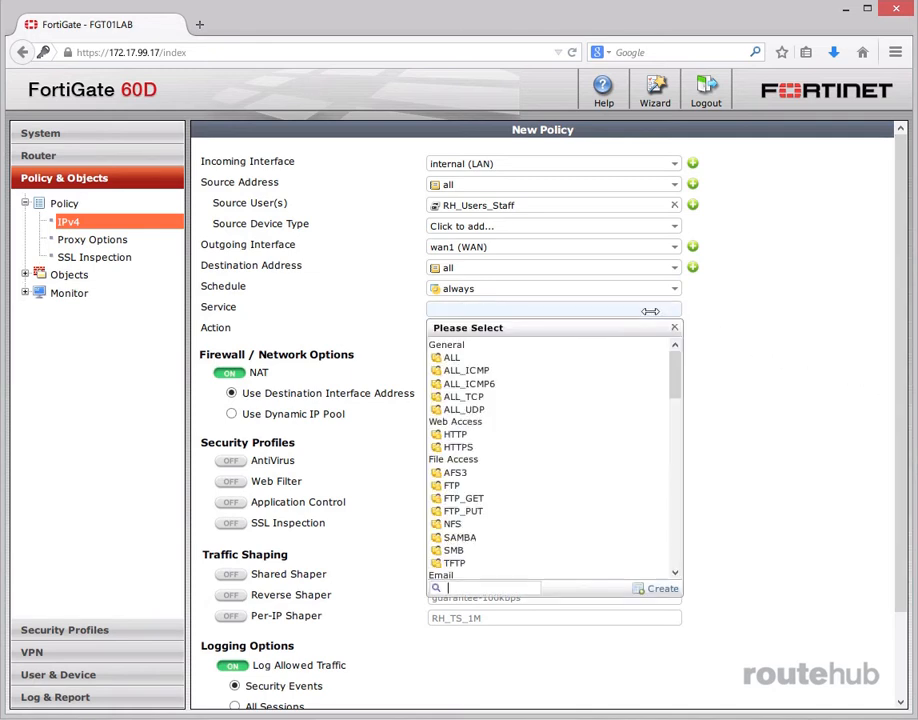
click(465, 358)
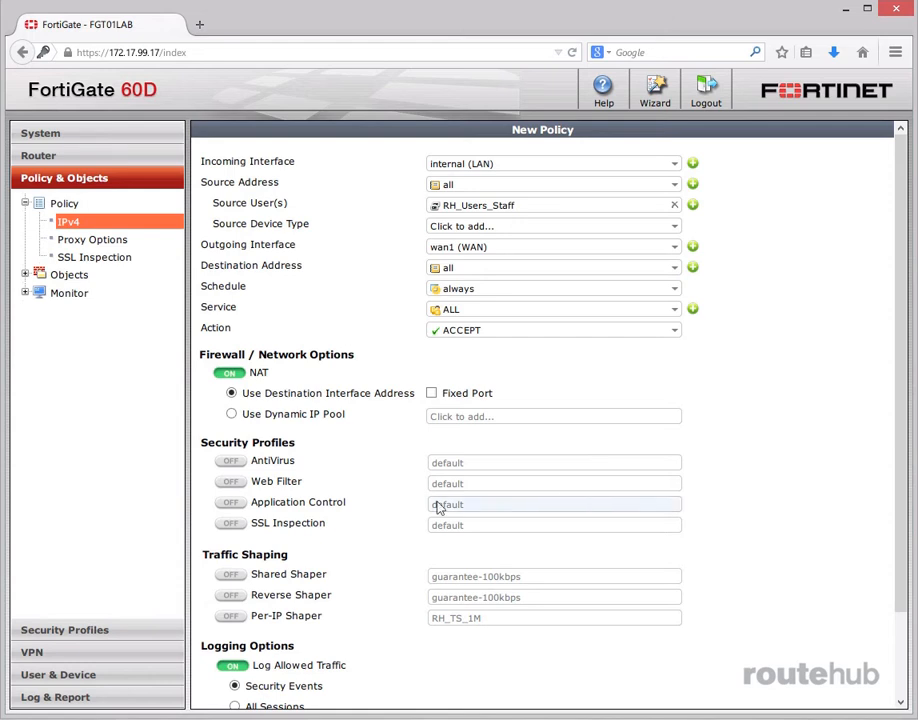
Step: Enable Application Control with sensor RH_Users_Staff and SSL inspection RH_SSI, then save the policy
click(231, 502)
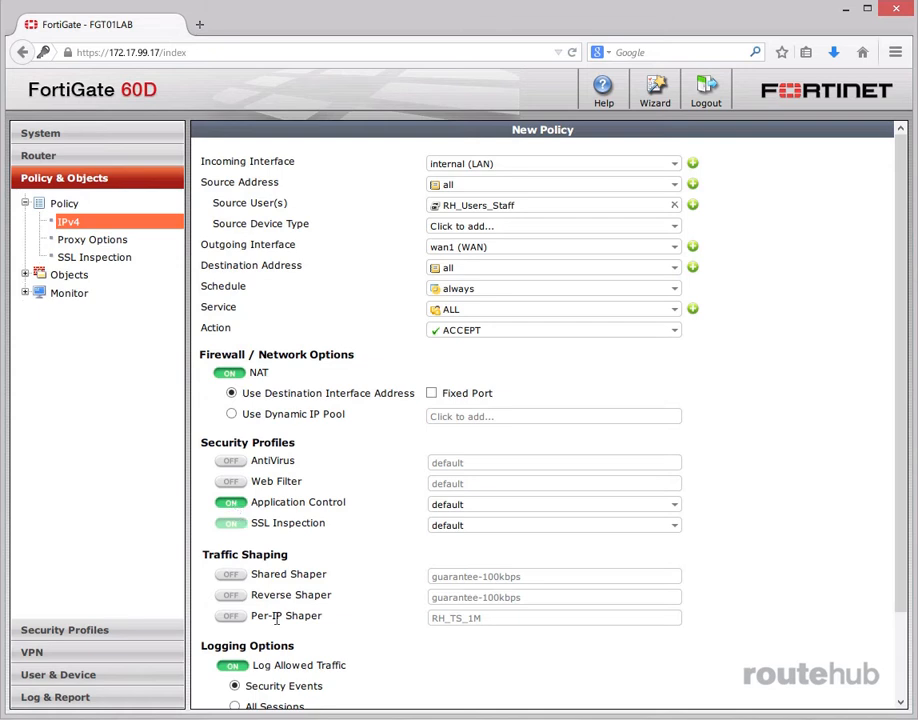
click(487, 503)
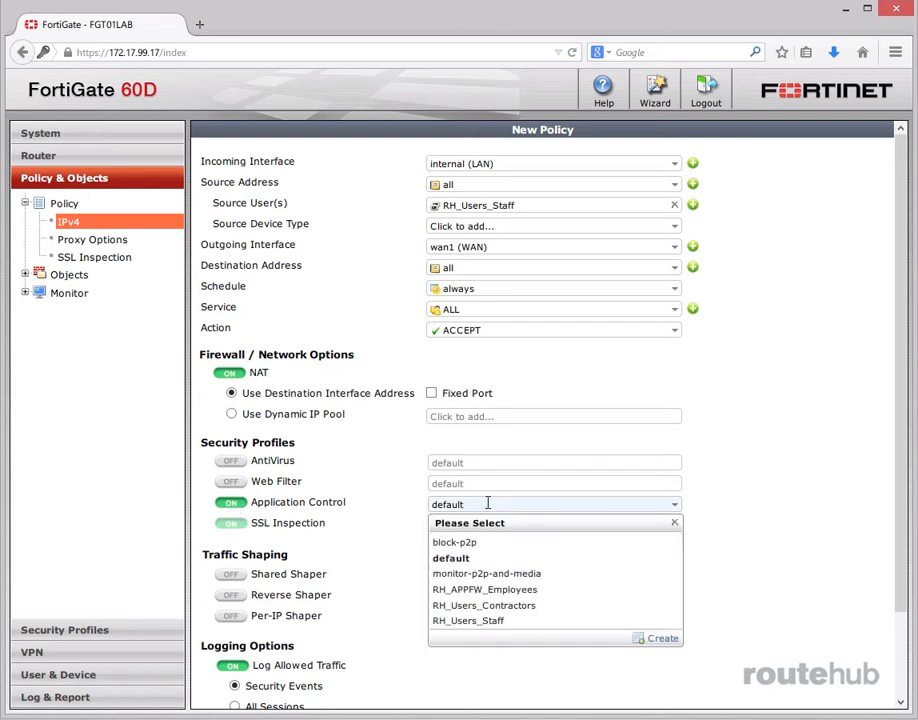
click(497, 620)
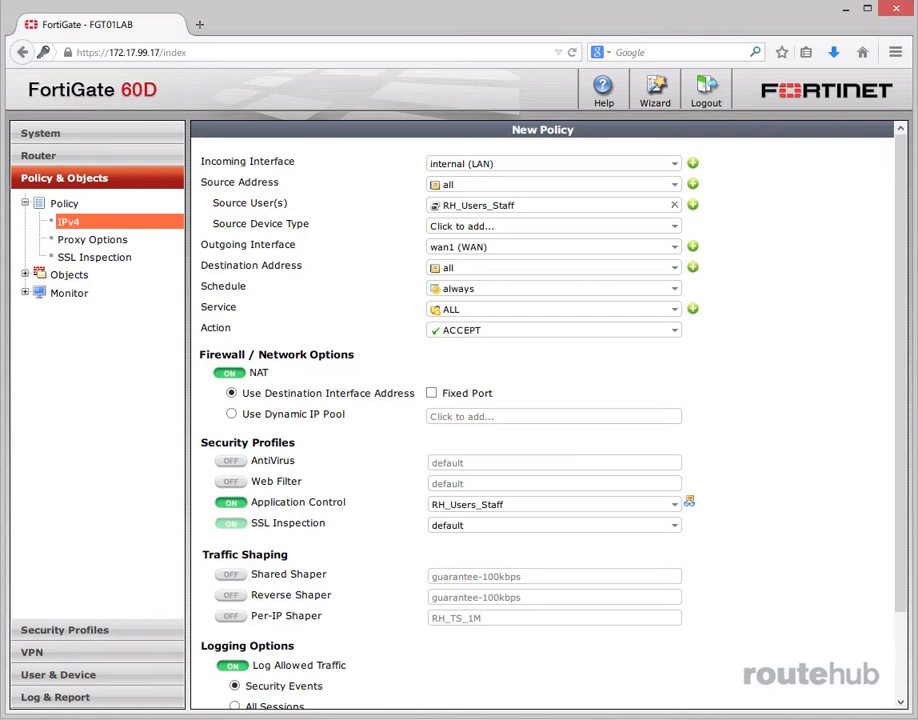
click(594, 525)
click(451, 610)
scroll(897, 584, down, 2)
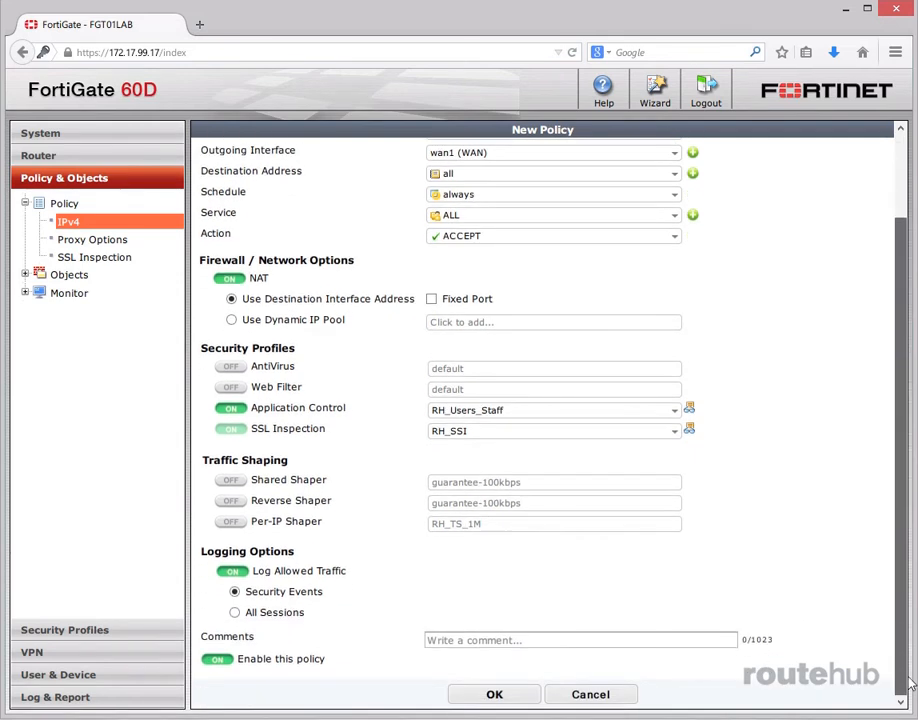
click(494, 696)
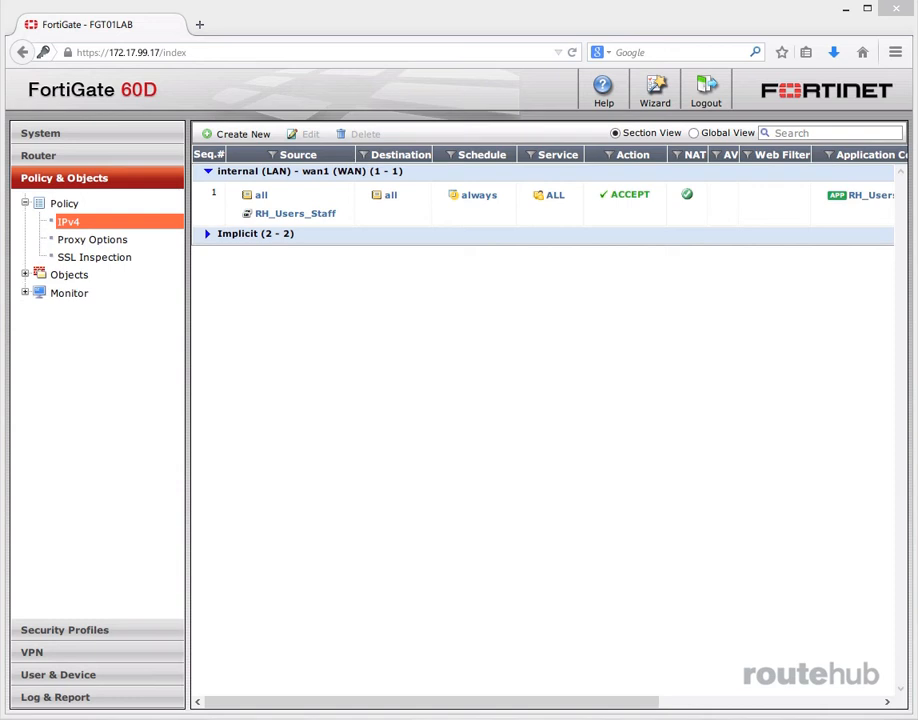
Step: Create another IPv4 policy from internal (LAN) to wan1 (WAN) with source address all
click(256, 133)
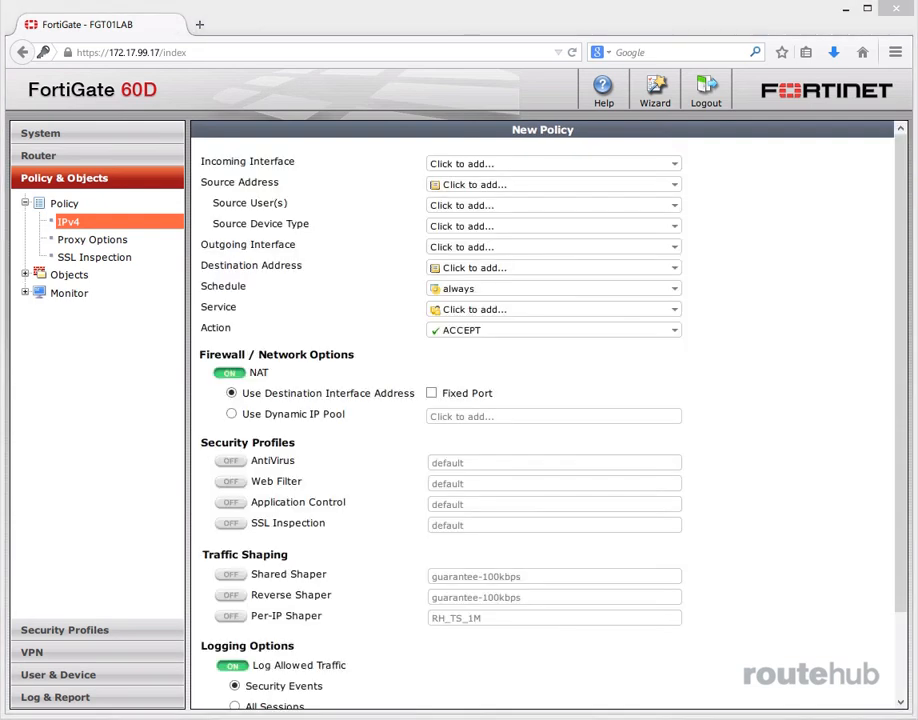
click(549, 164)
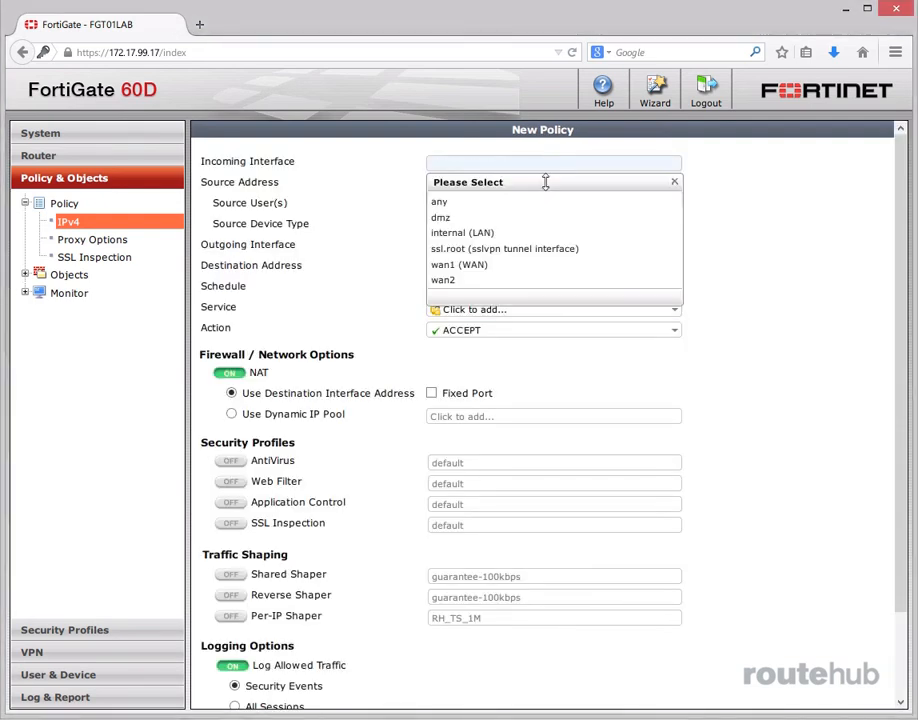
click(515, 234)
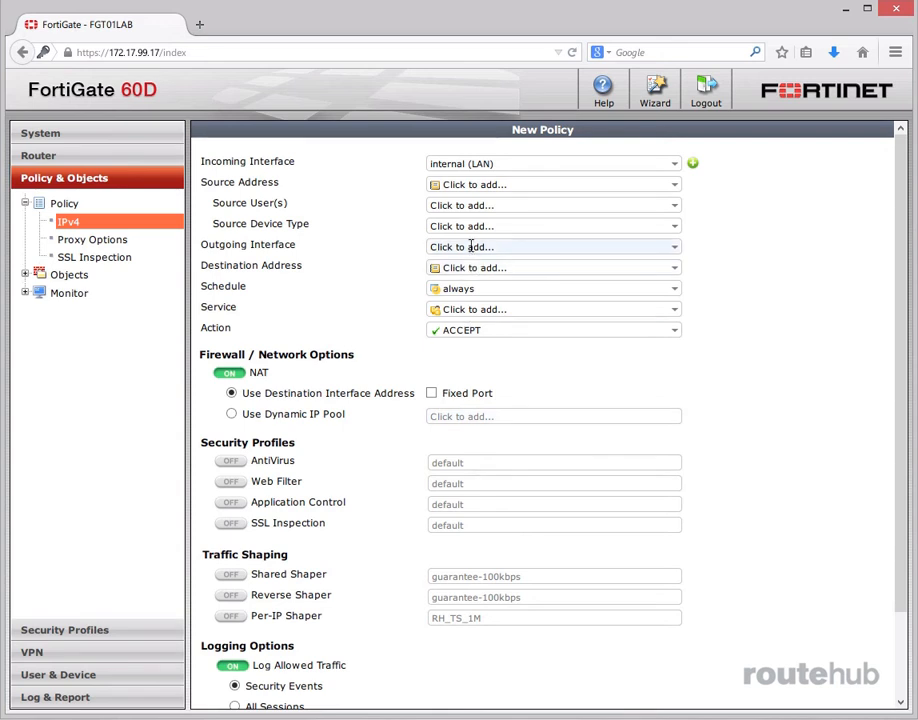
click(470, 247)
click(488, 346)
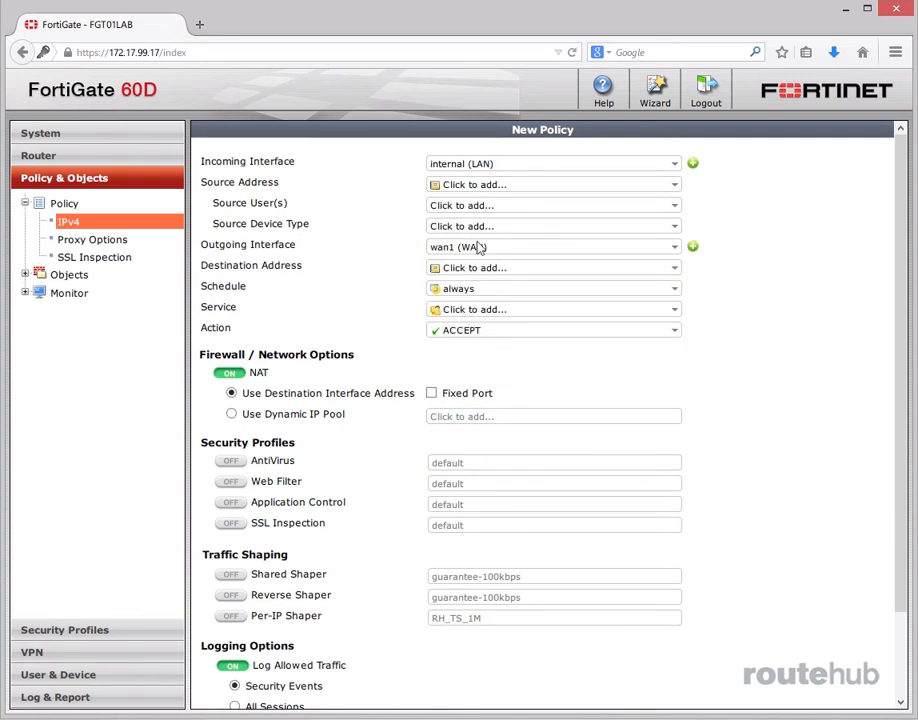
click(478, 185)
click(478, 222)
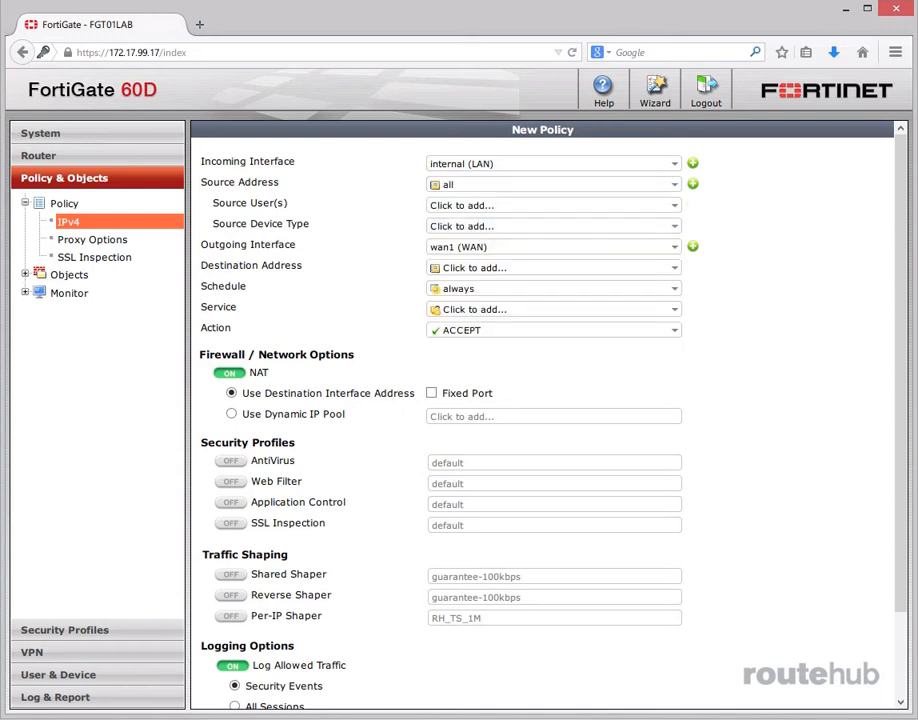
Step: Set user group RH_Users_Contractors, destination all, service ALL, and enable Application Control
click(470, 205)
click(508, 280)
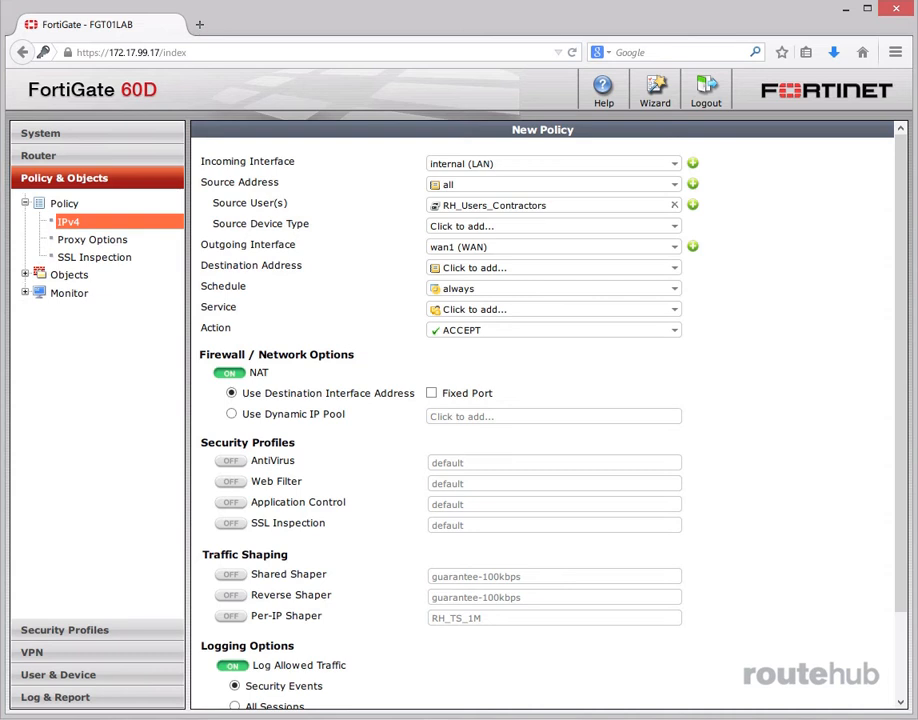
click(455, 267)
click(466, 303)
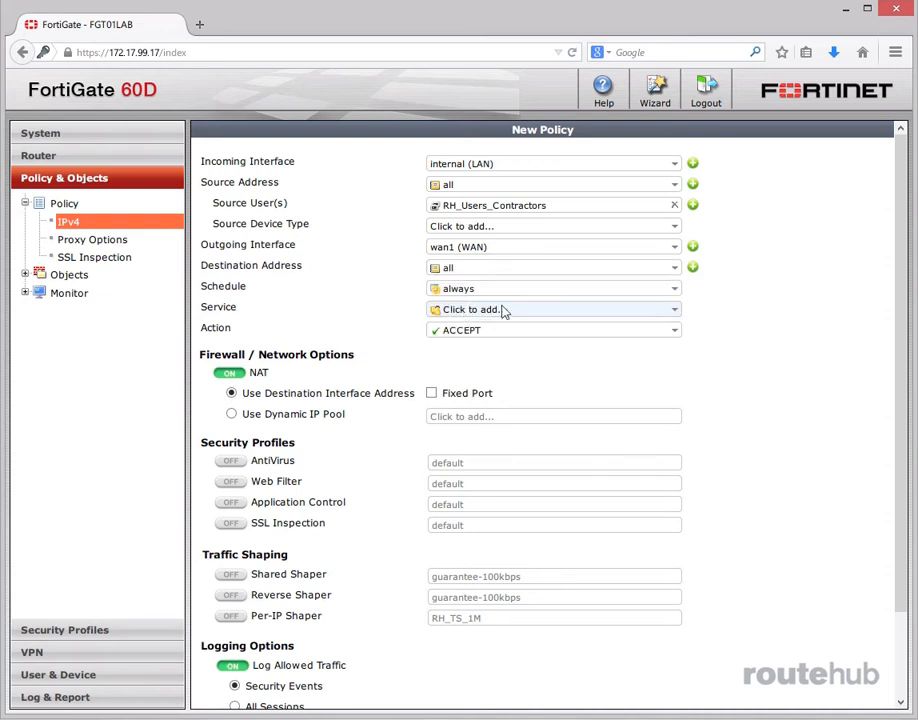
click(655, 311)
click(483, 359)
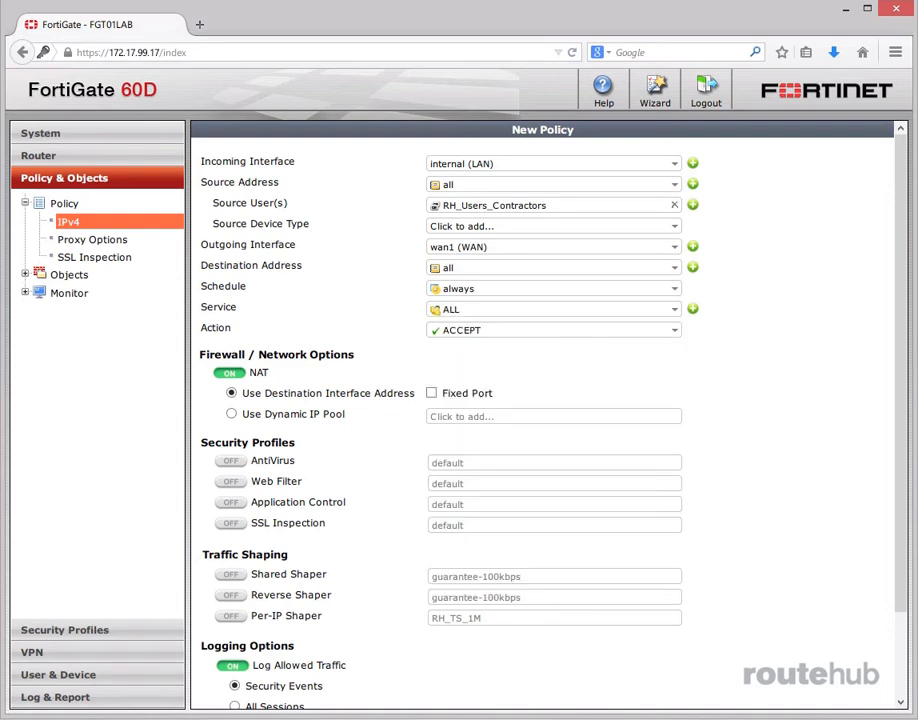
click(232, 502)
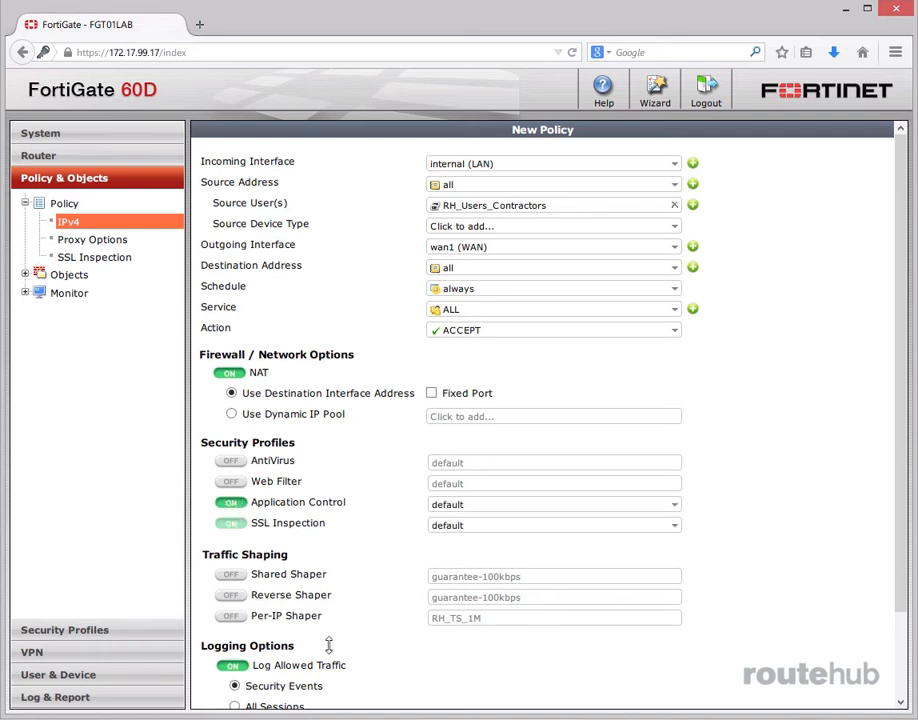
Step: Apply sensor RH_Users_Contractors and SSL inspection RH_SSI, then save the contractors policy as policy 2
click(504, 503)
click(519, 606)
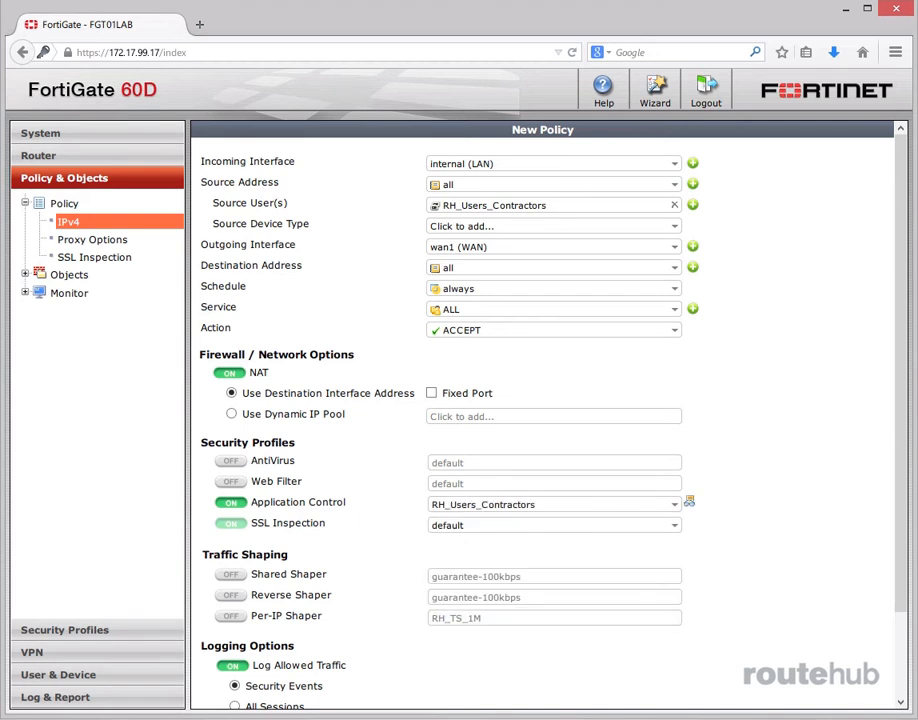
click(518, 526)
click(455, 610)
scroll(530, 505, down, 2)
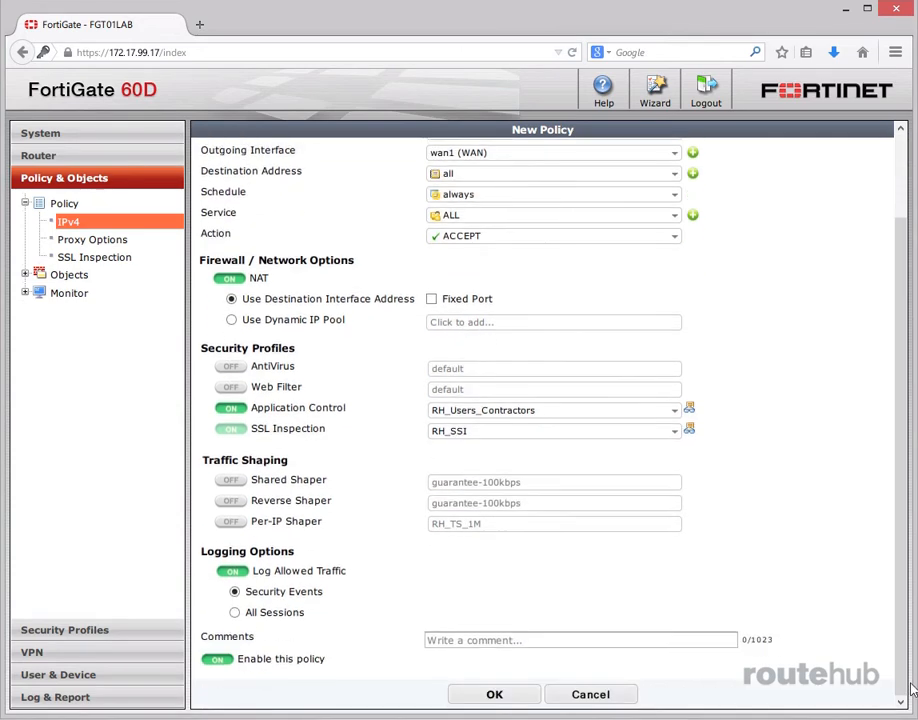
click(496, 694)
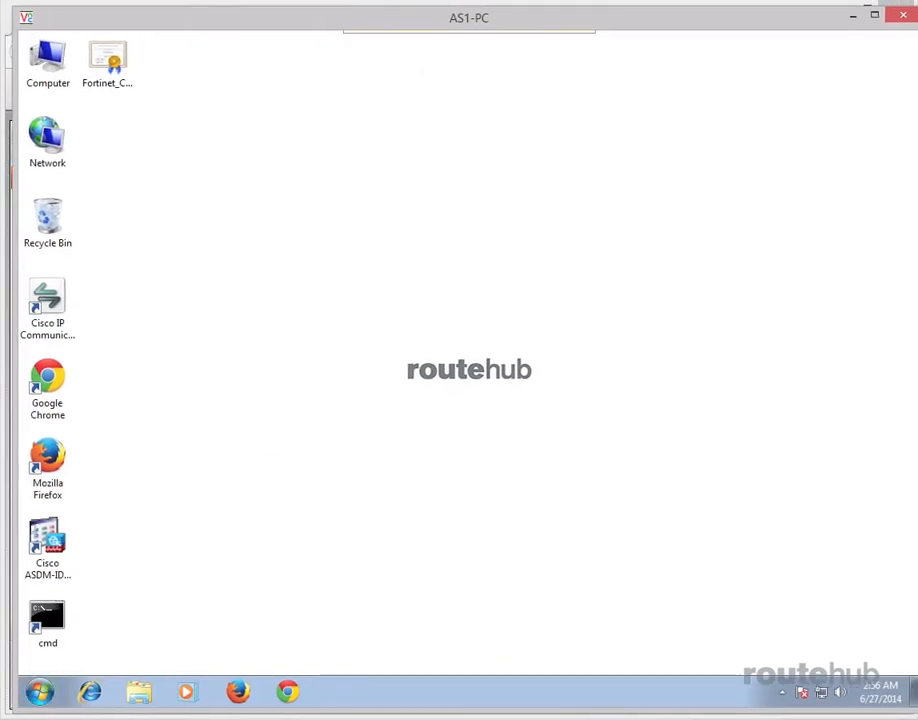
click(47, 460)
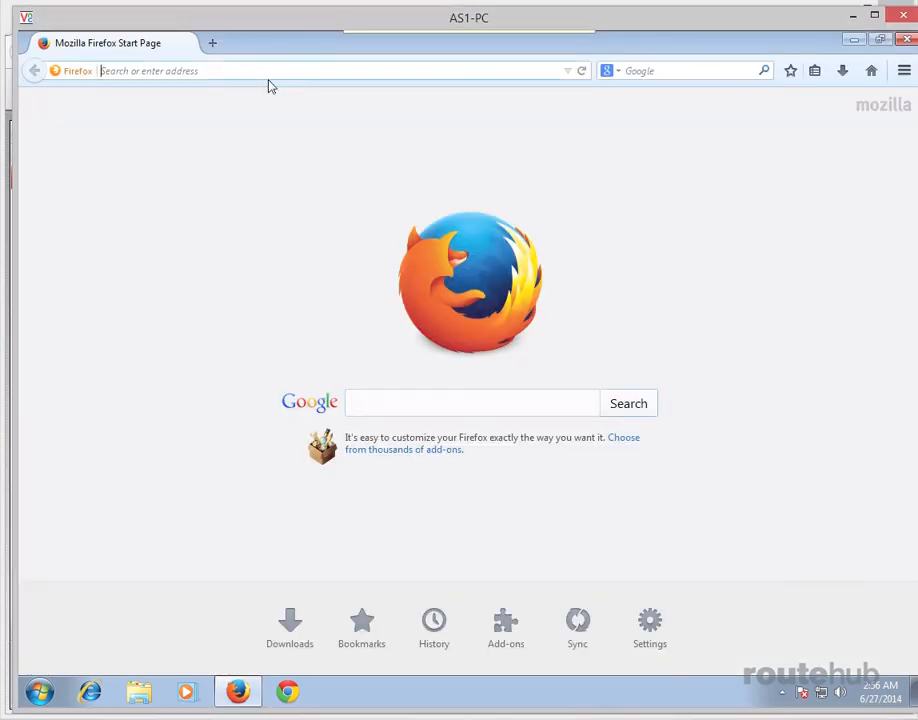
text(www.cisco)
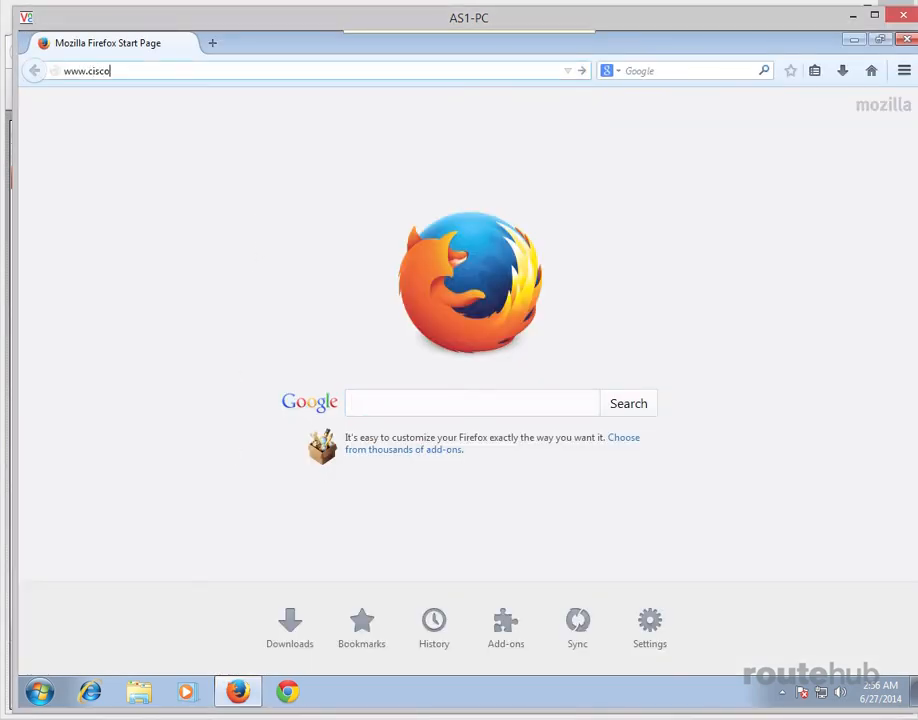
text(.com)
key(Return)
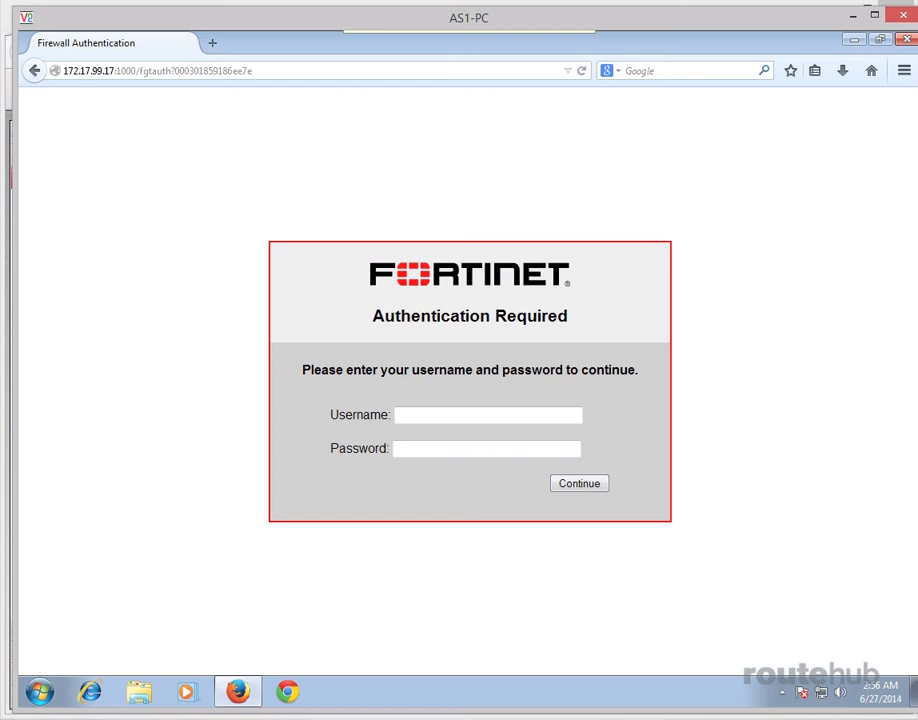
Step: Sign in to the FortiGate authentication page with the staff user's username and password
click(533, 414)
text(staff1)
key(Tab)
text(fortinet1)
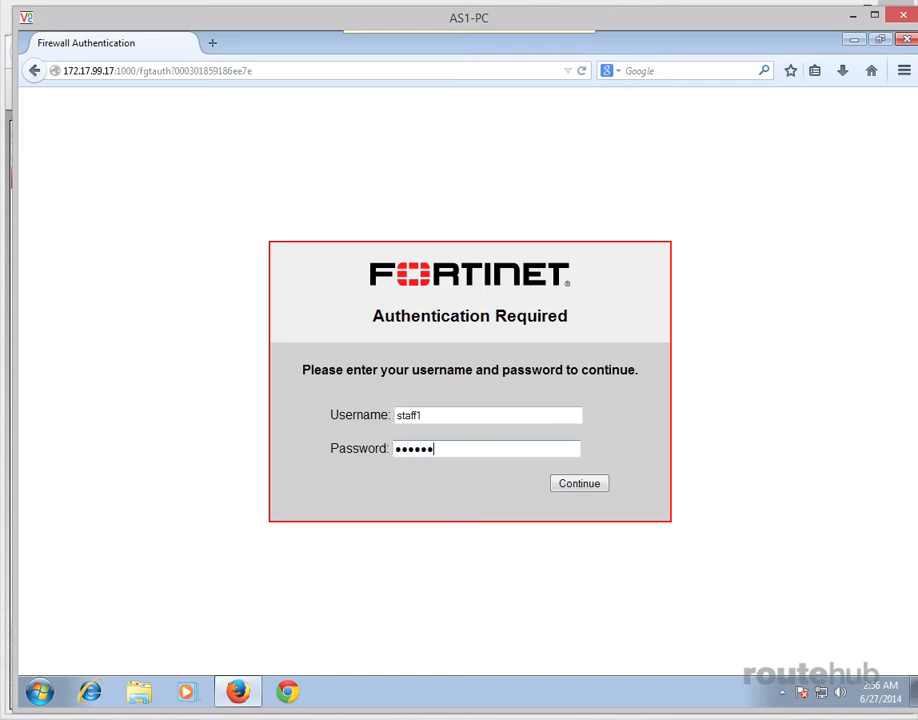
text(2)
click(582, 486)
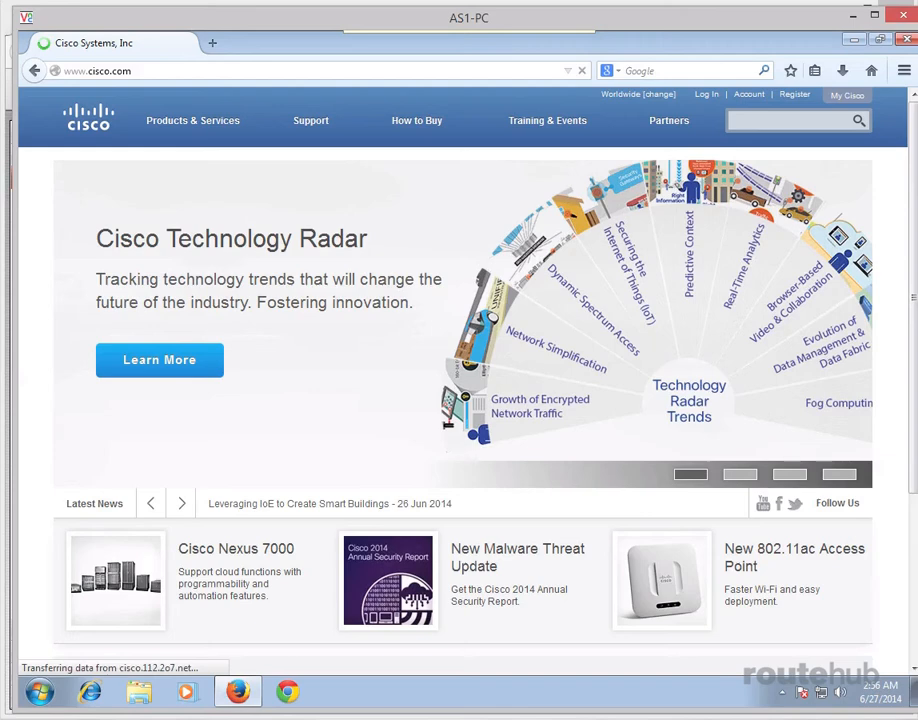
click(262, 72)
text(w)
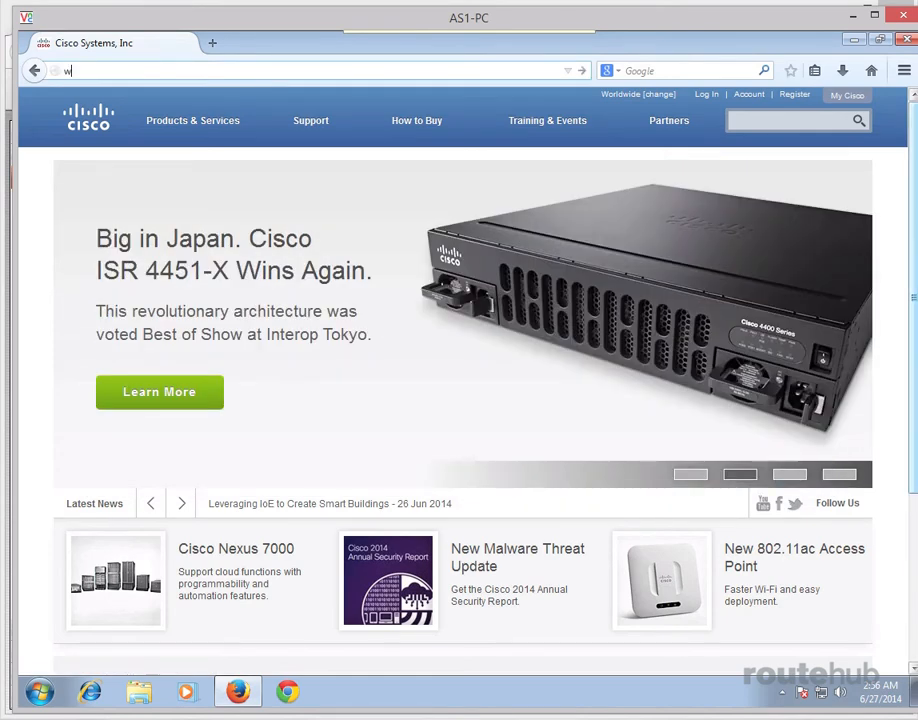
text(ww.faceboo)
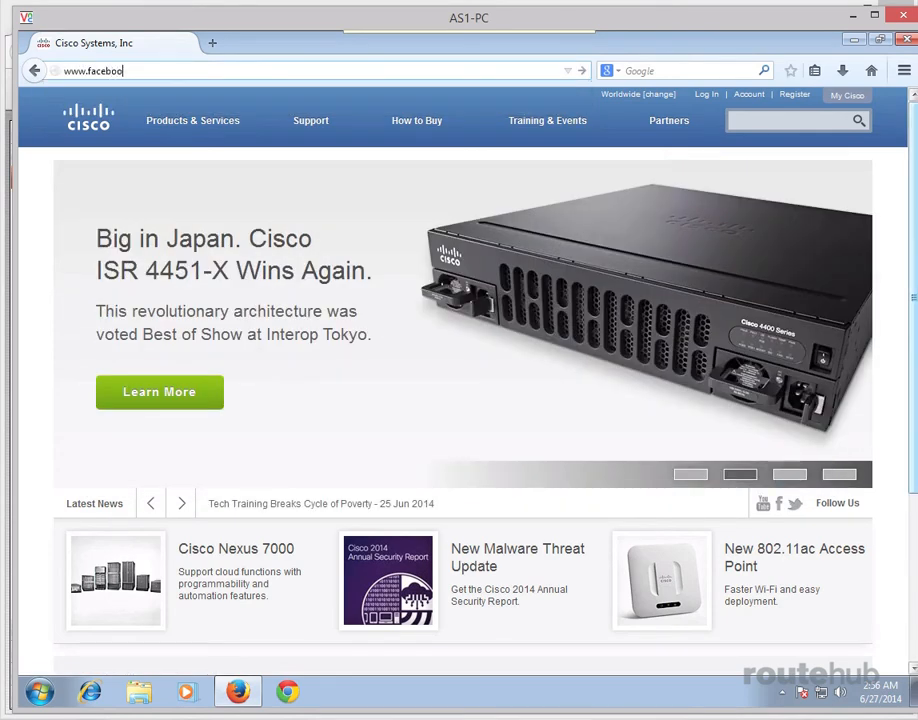
text(k)
key(Return)
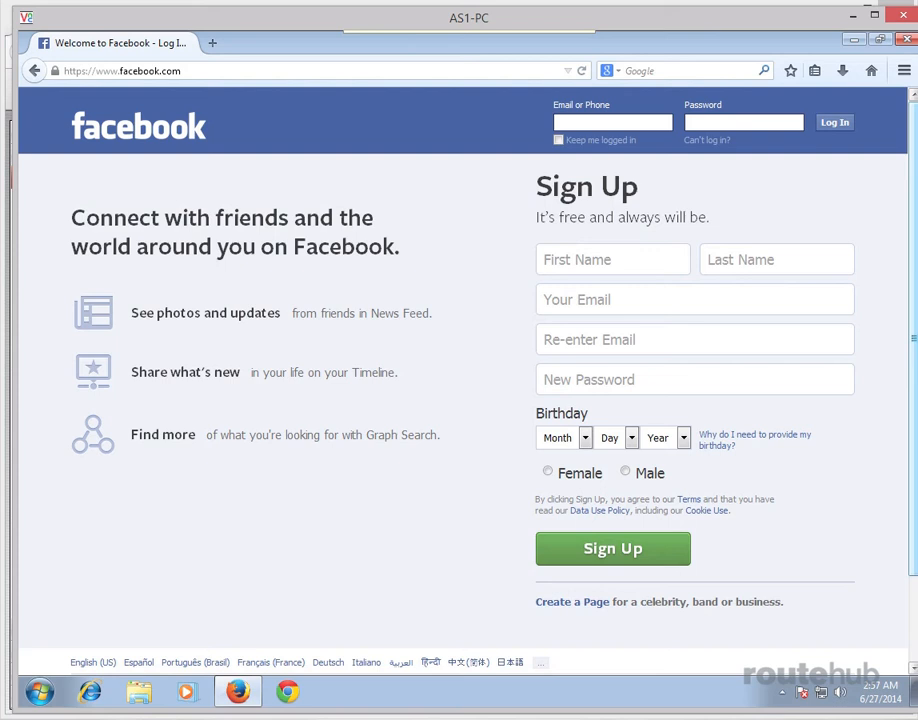
click(305, 72)
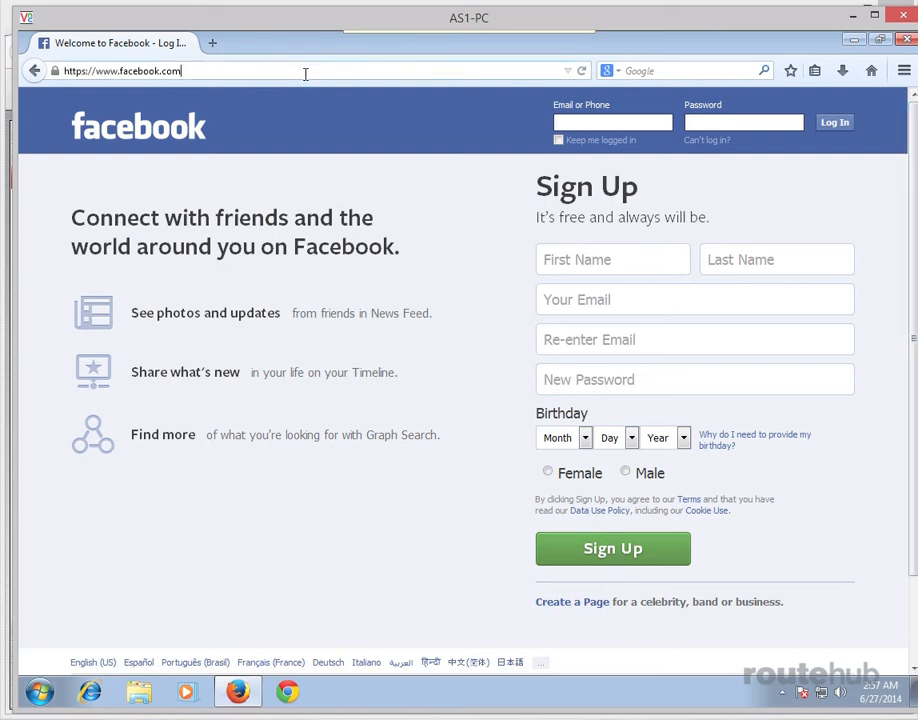
text(www.drop)
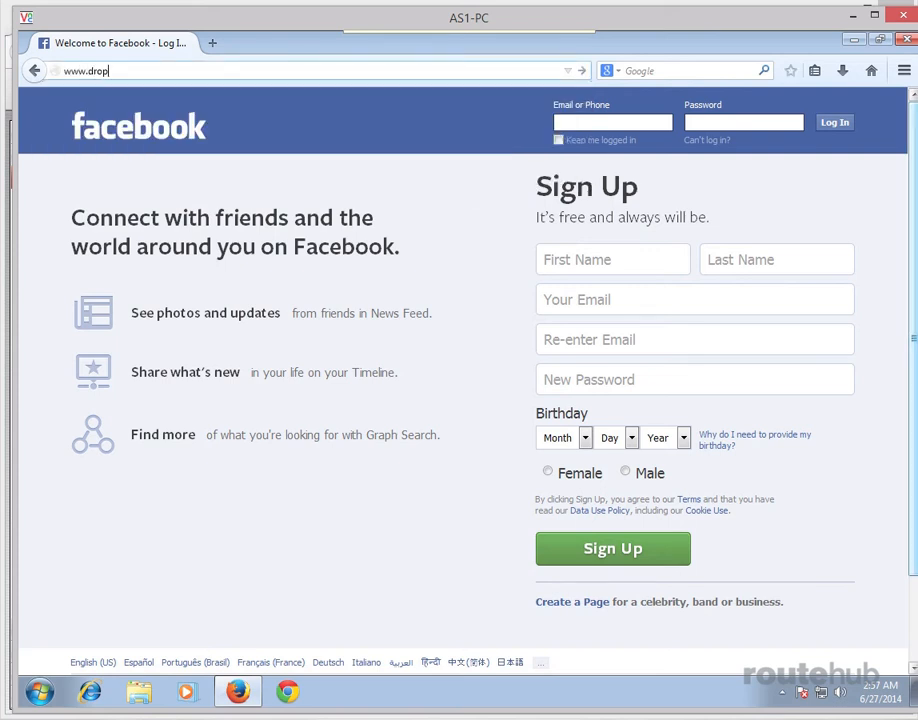
text(nbo)
key(BackSpace)
key(BackSpace)
key(BackSpace)
text(box.com)
key(Return)
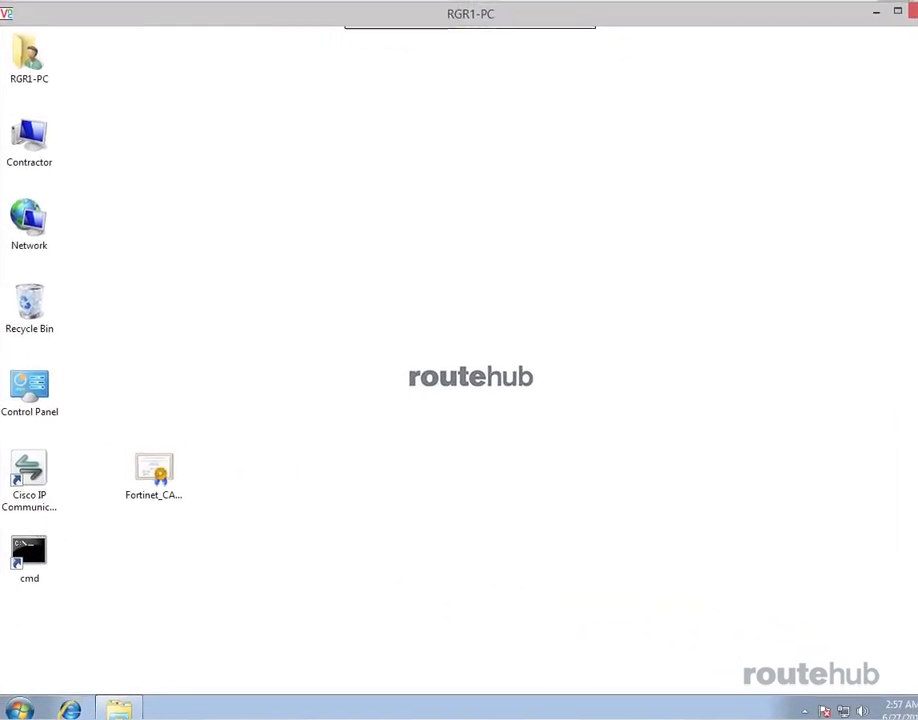
Step: In Internet Explorer, log in to the firewall with the contractor's credentials and decline AutoComplete
click(71, 708)
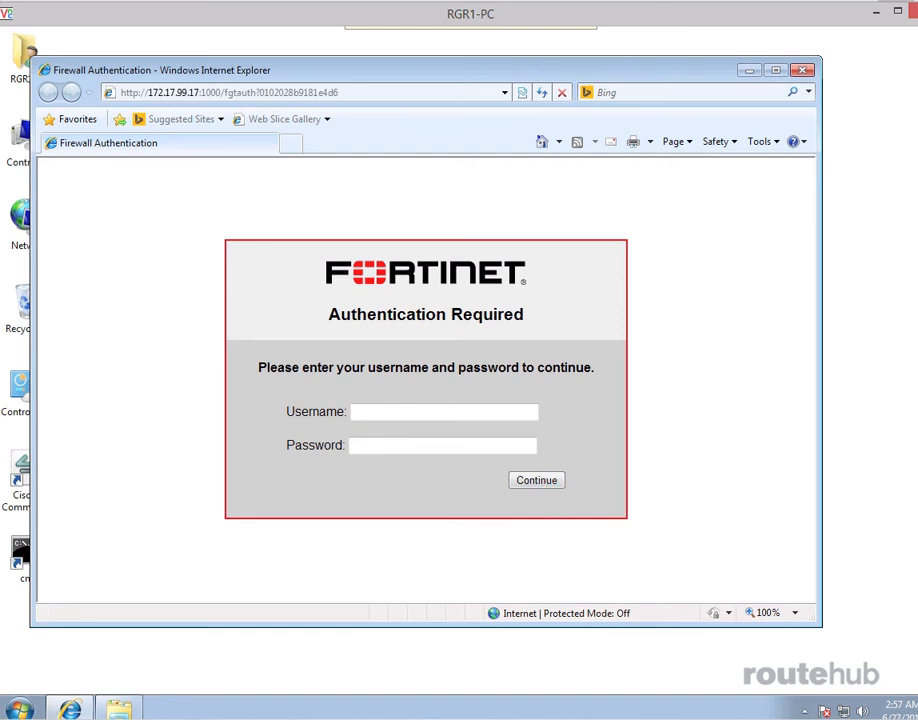
click(469, 411)
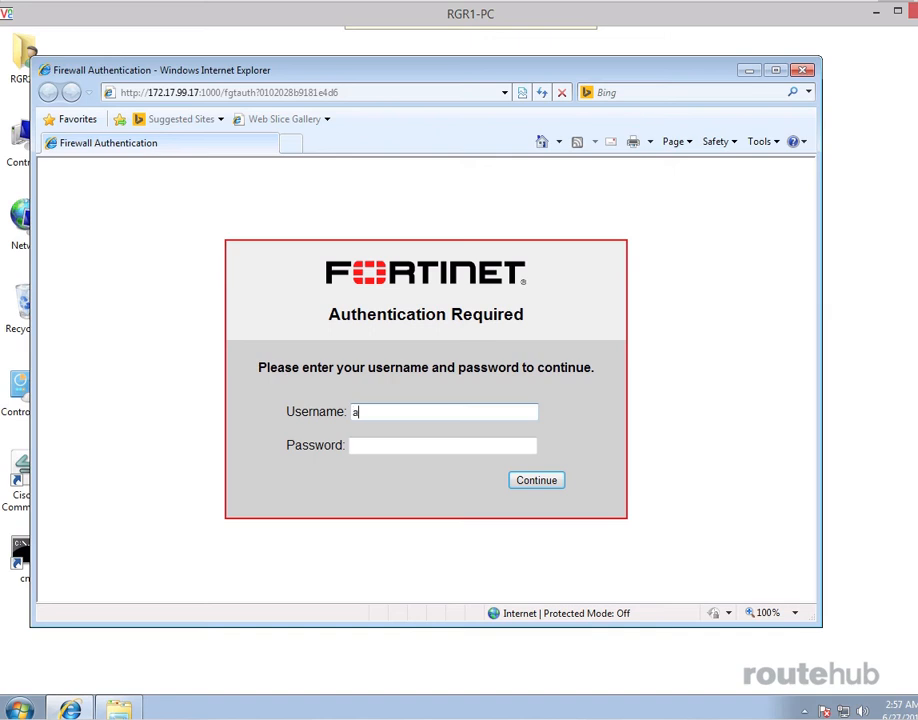
key(Tab)
text(*******)
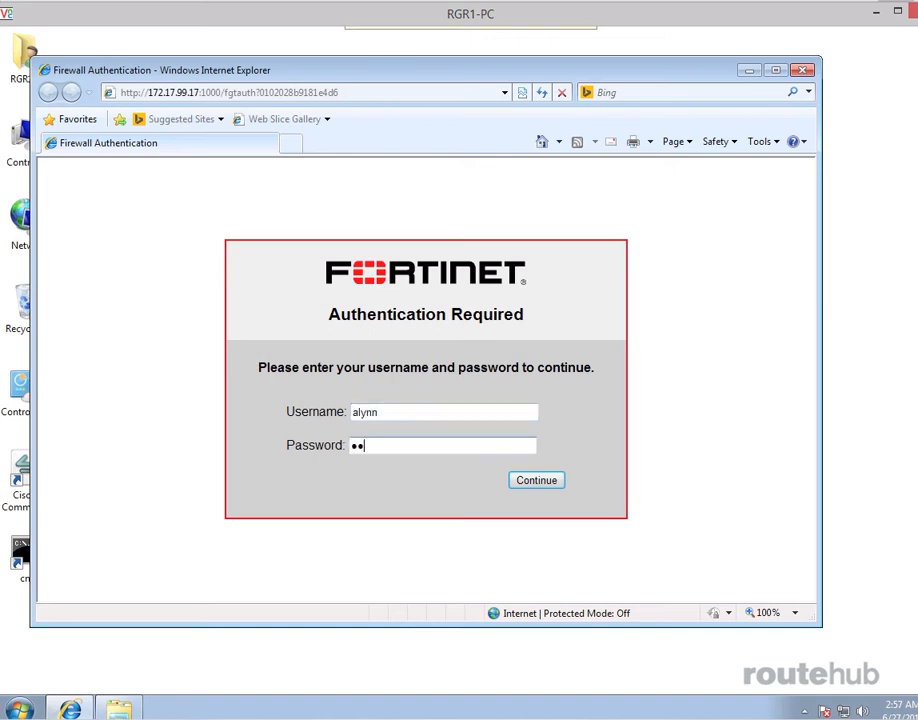
text(***)
click(537, 482)
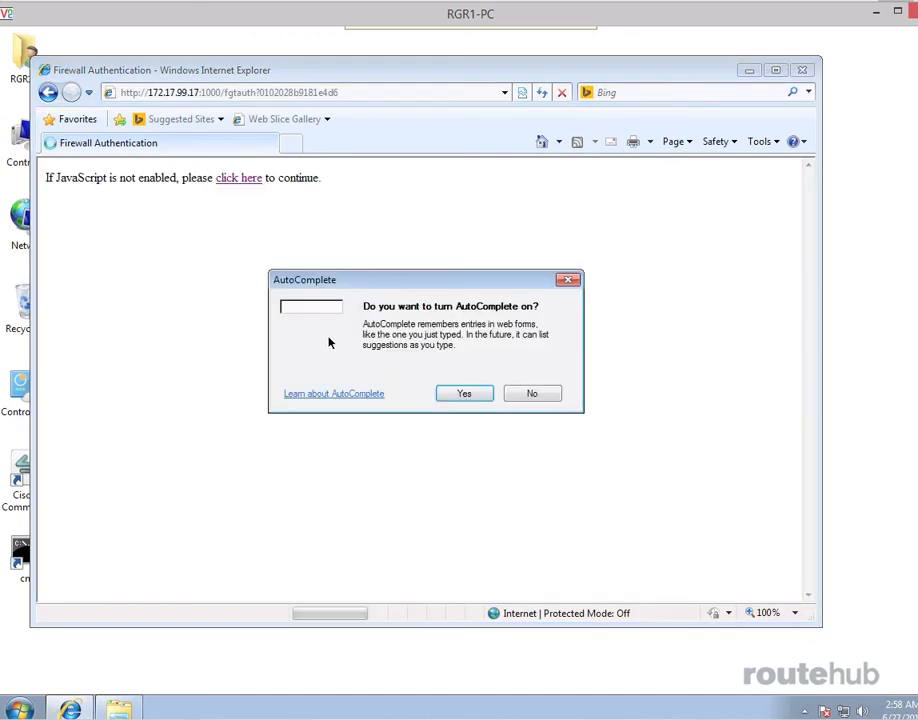
click(530, 395)
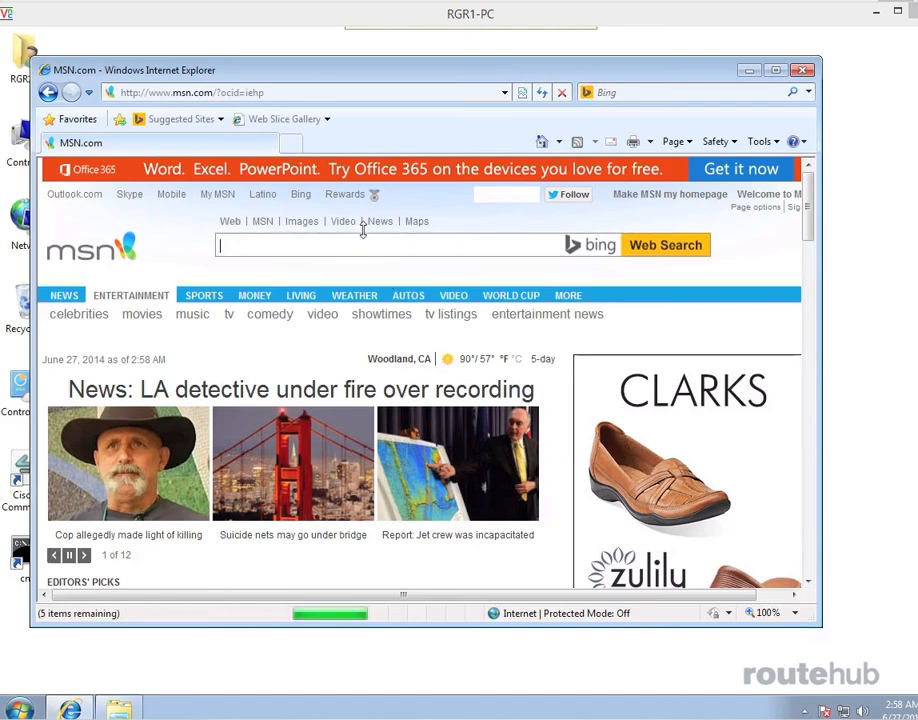
click(303, 92)
text(www)
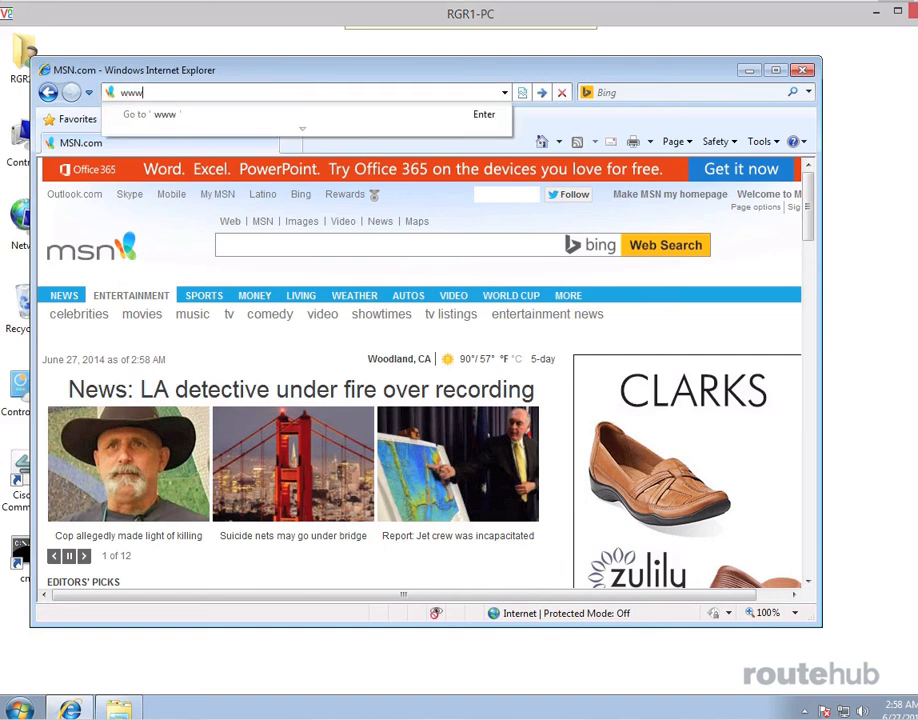
text(.facebook.com)
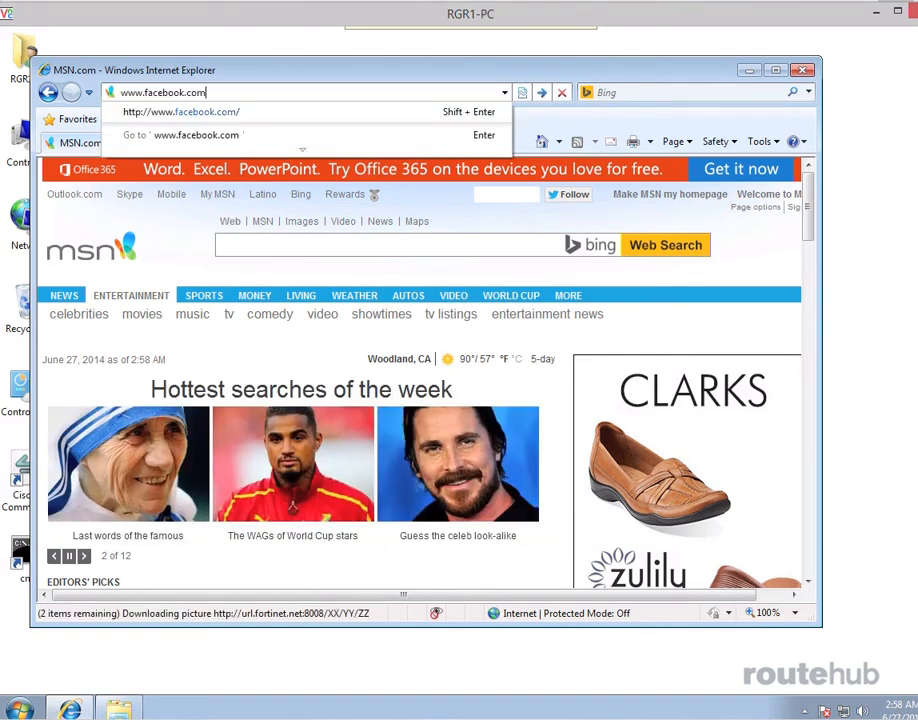
key(Return)
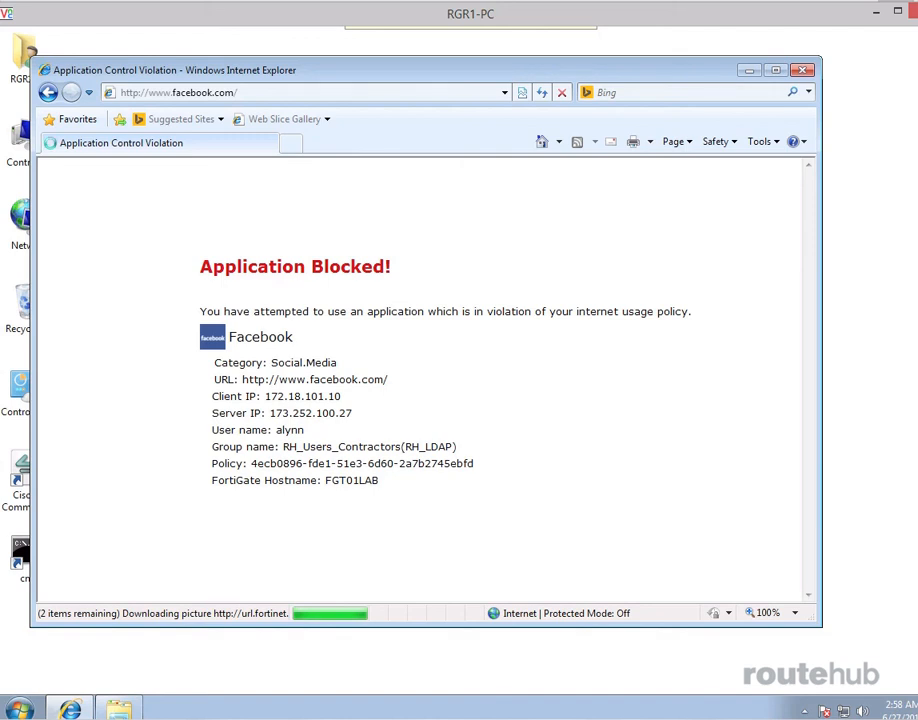
click(416, 92)
text(ww)
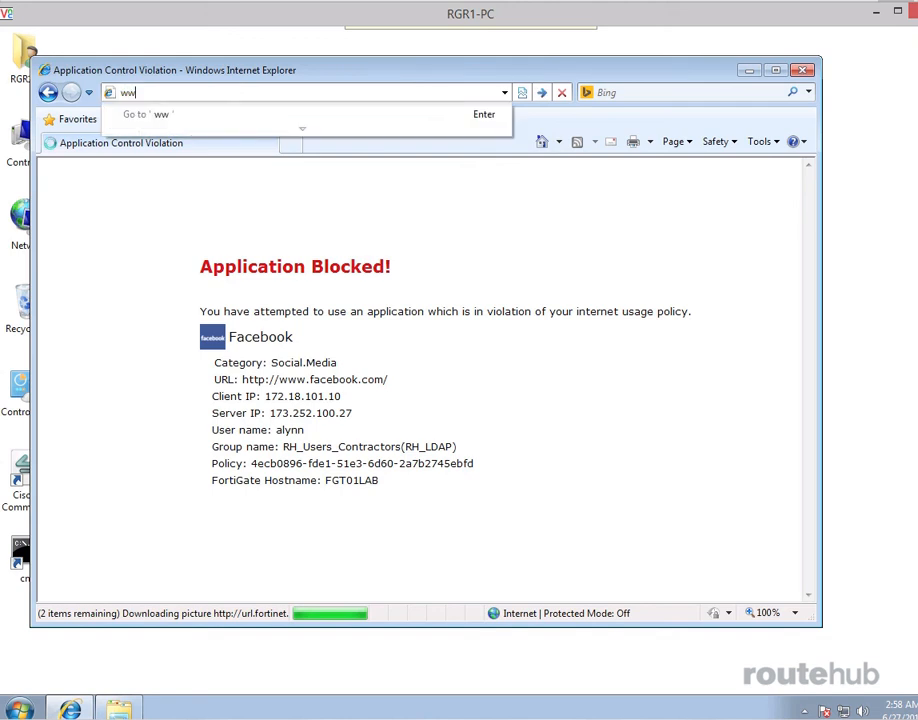
text(w.box.com)
key(Return)
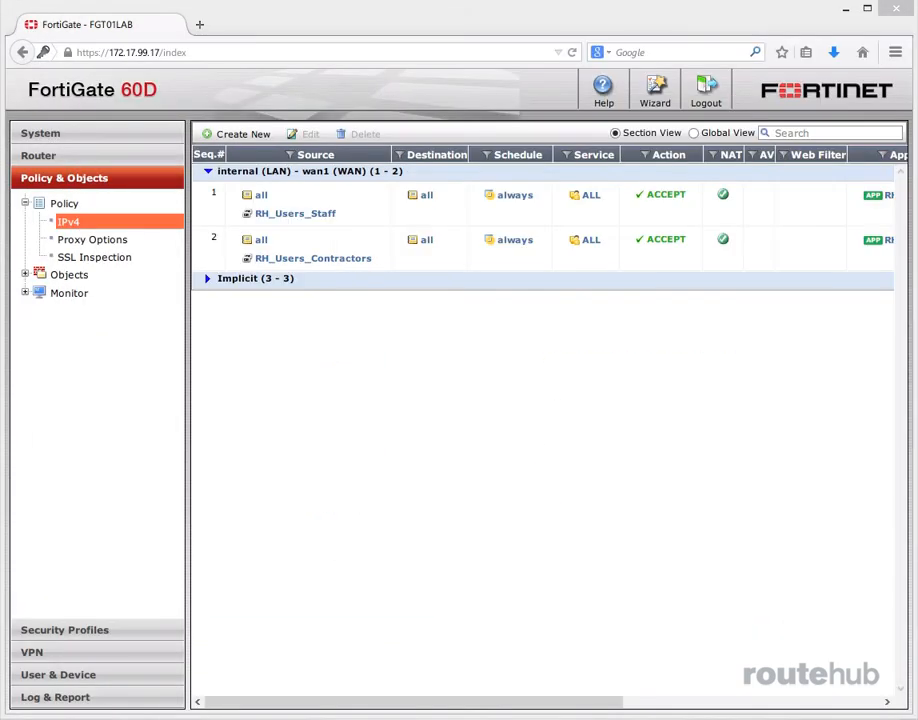
Step: Open the Application Control security log to see the blocked application attempts
click(55, 698)
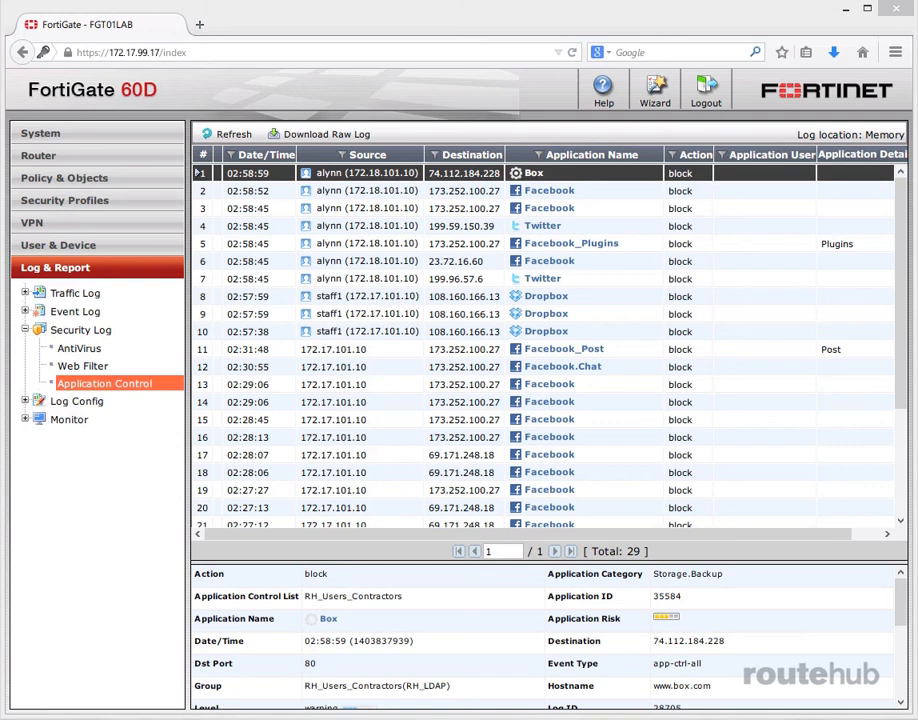
Step: Go to User Groups, then open the Monitor > Firewall view of authenticated users
click(58, 245)
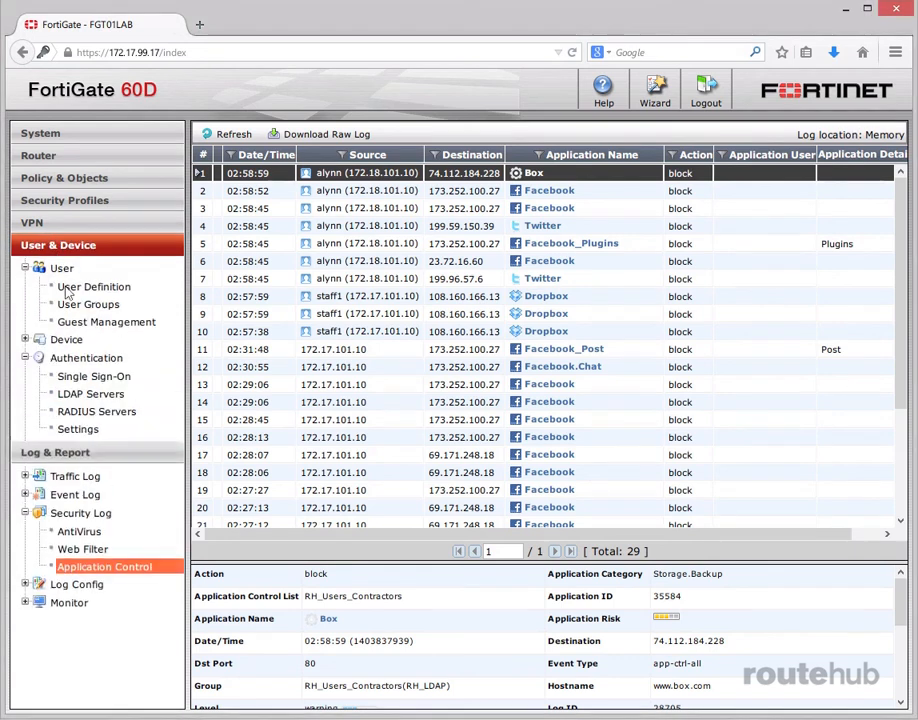
click(88, 306)
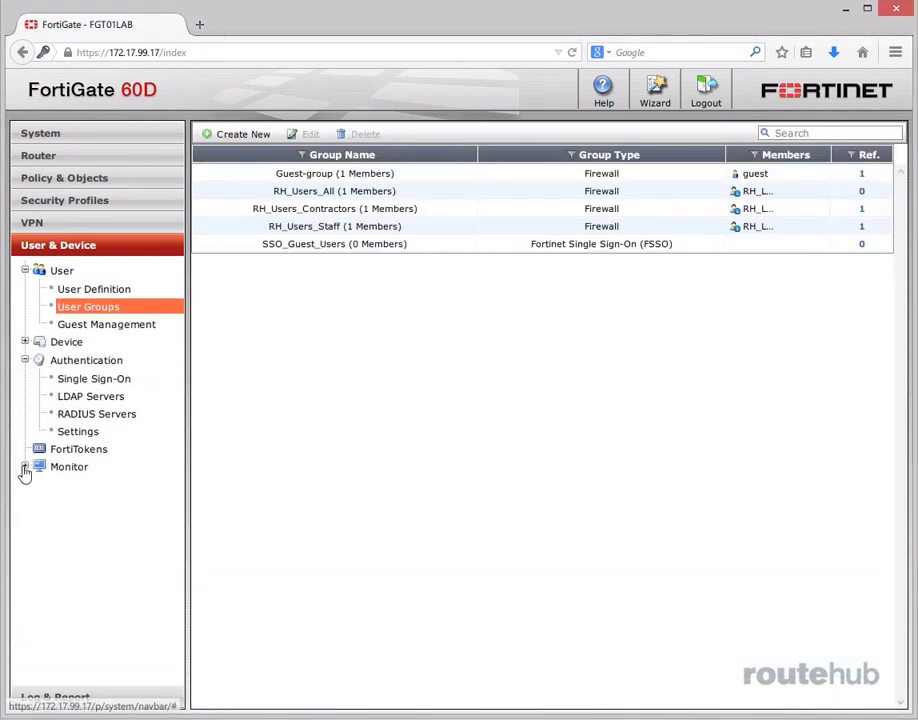
click(25, 467)
click(76, 486)
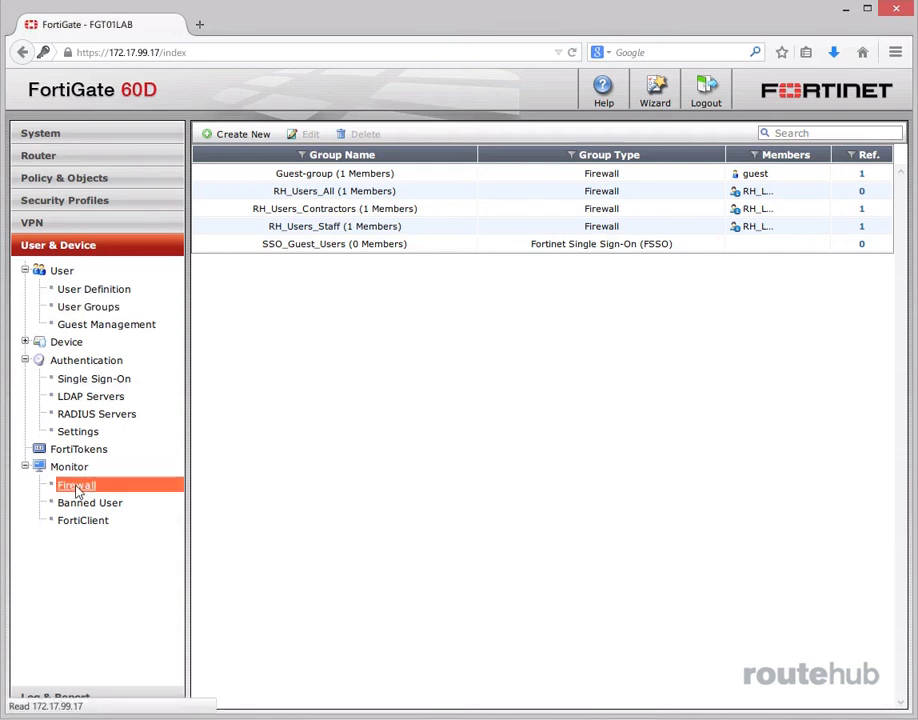